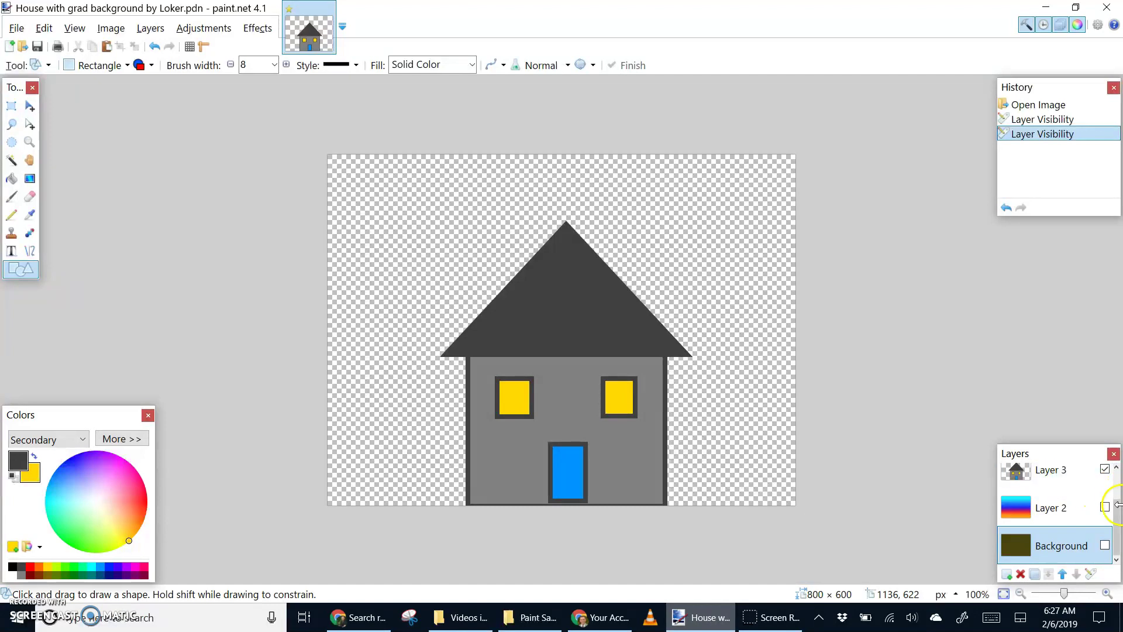
# - Toggle the visibility of Background and Layer 2 to compare the backdrops behind the house, finishing with both layers shown
pyautogui.moveTo(1117, 512); pyautogui.dragTo(1116, 496)
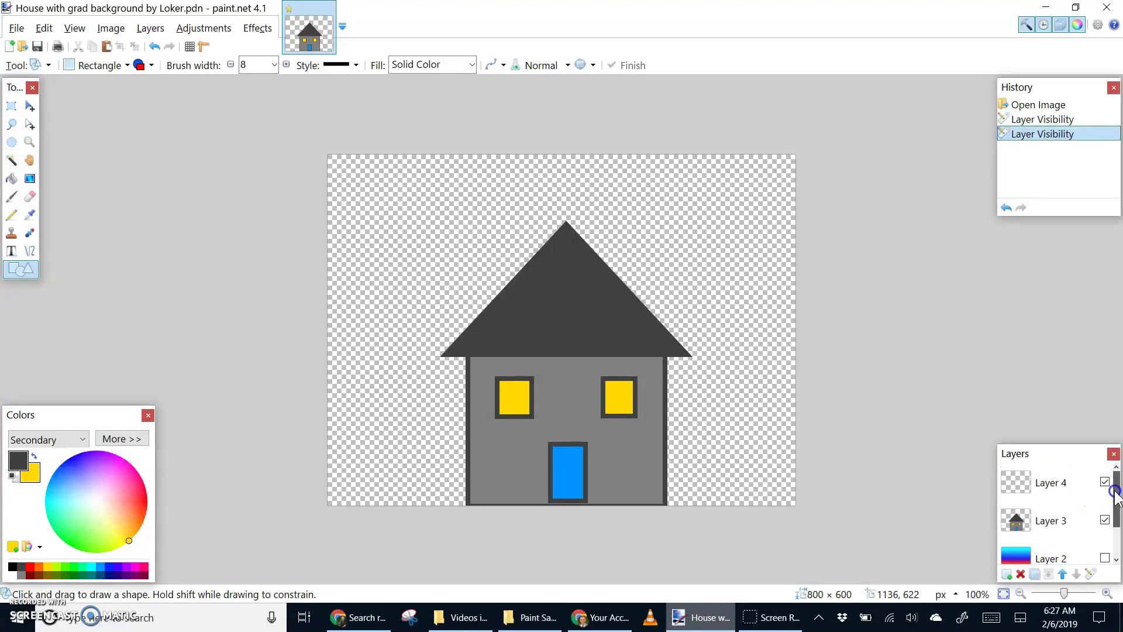
pyautogui.click(1055, 526)
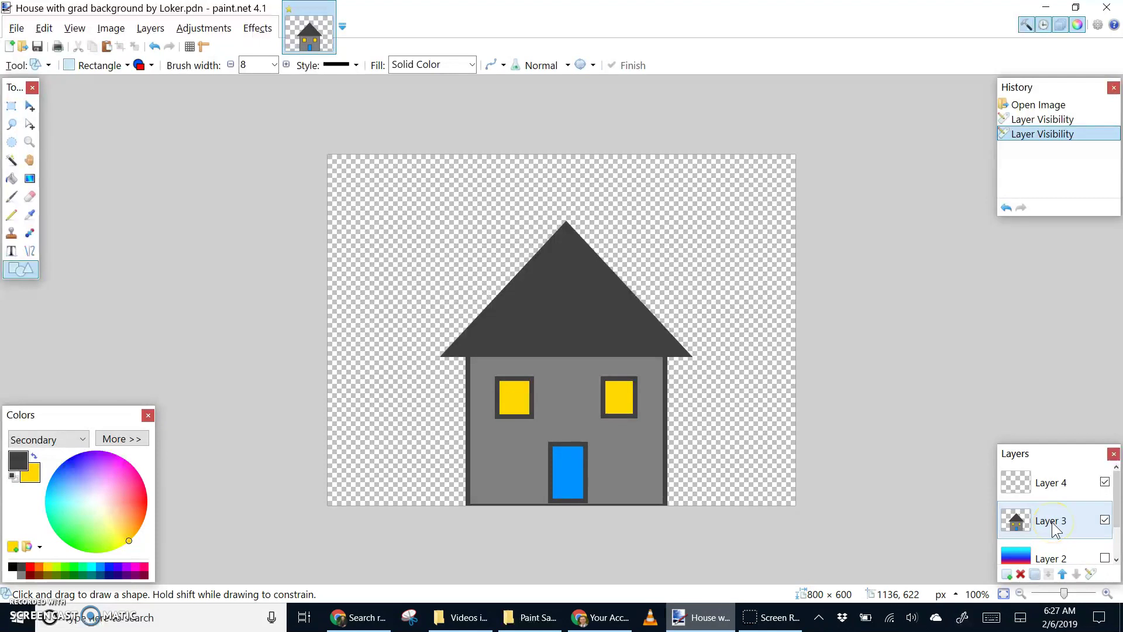
pyautogui.scroll(-2, 1056, 529)
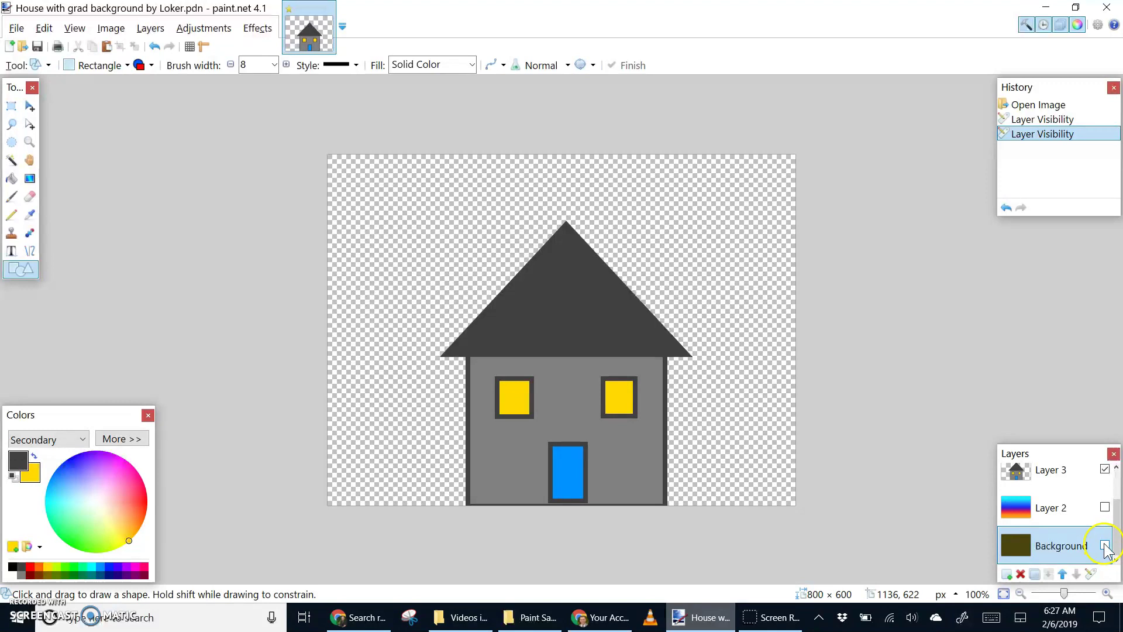
pyautogui.click(1104, 545)
pyautogui.click(1104, 545)
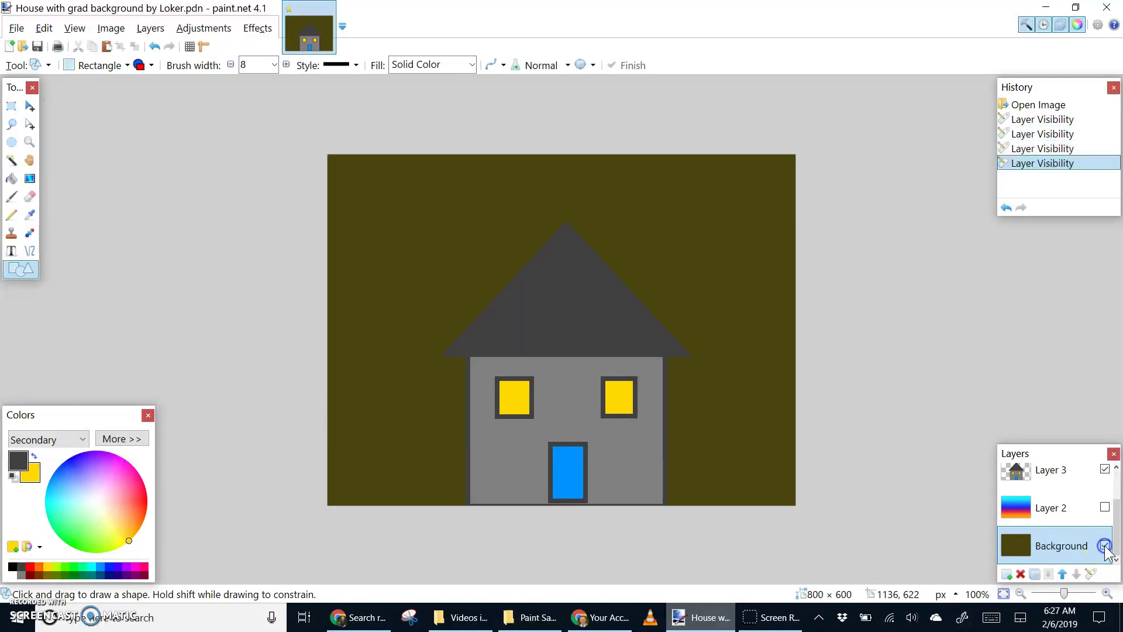
pyautogui.click(1105, 507)
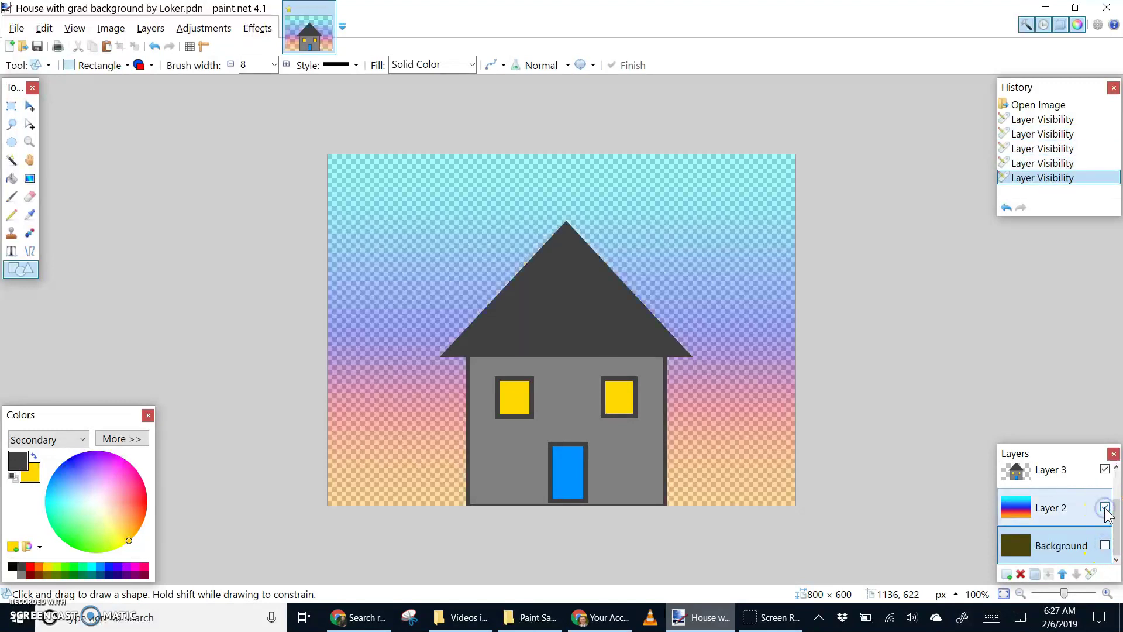
pyautogui.click(1104, 508)
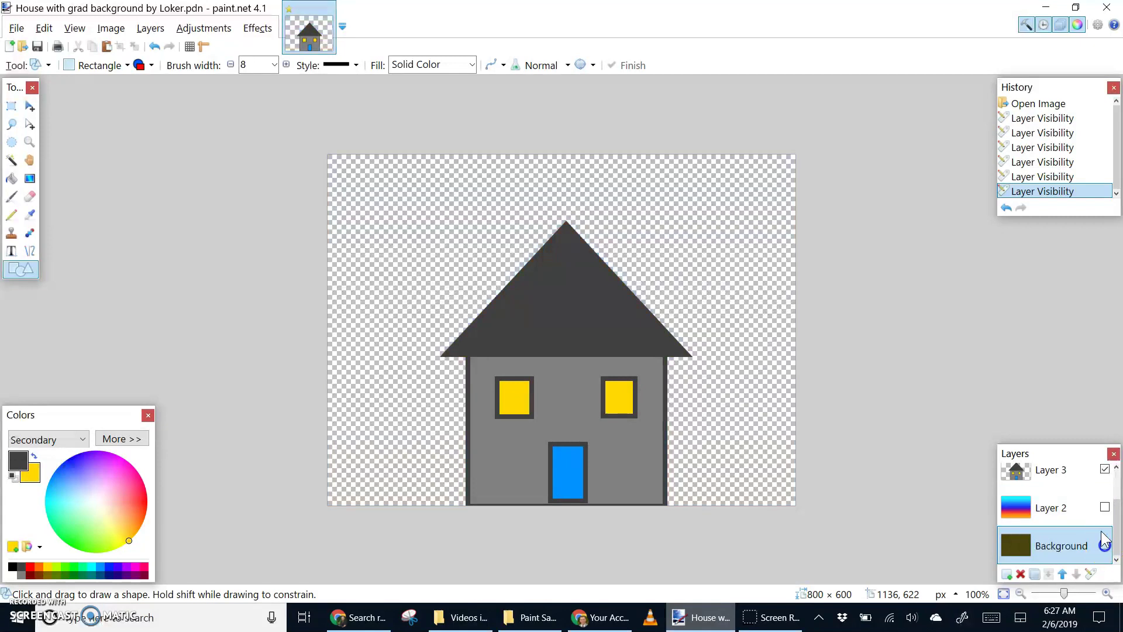
pyautogui.click(1104, 545)
pyautogui.click(1104, 509)
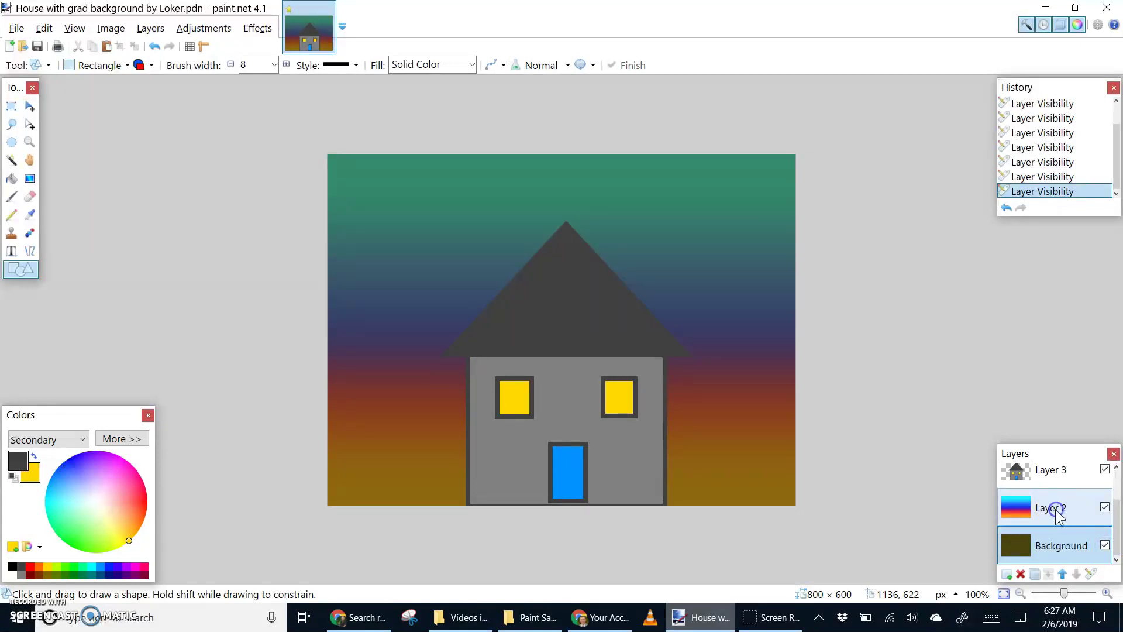
# - Set Layer 2's opacity to 102, and hide the Background and Layer 2 layers
pyautogui.click(1053, 509)
pyautogui.click(1090, 574)
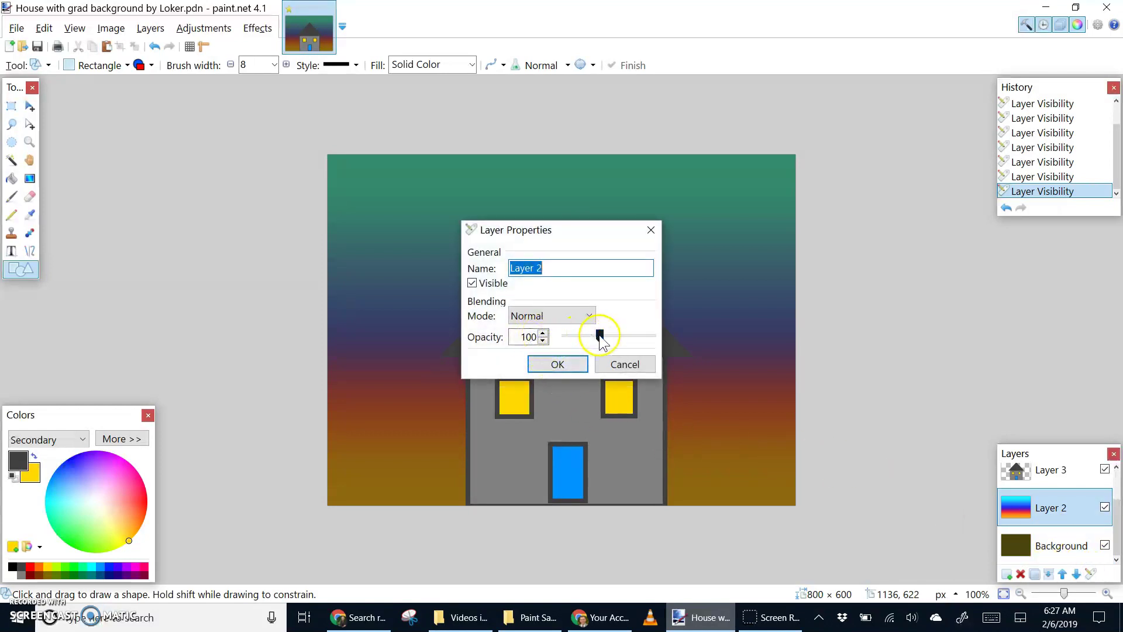
pyautogui.moveTo(600, 338)
pyautogui.mouseDown()
pyautogui.moveTo(657, 338)
pyautogui.moveTo(602, 338)
pyautogui.mouseUp()
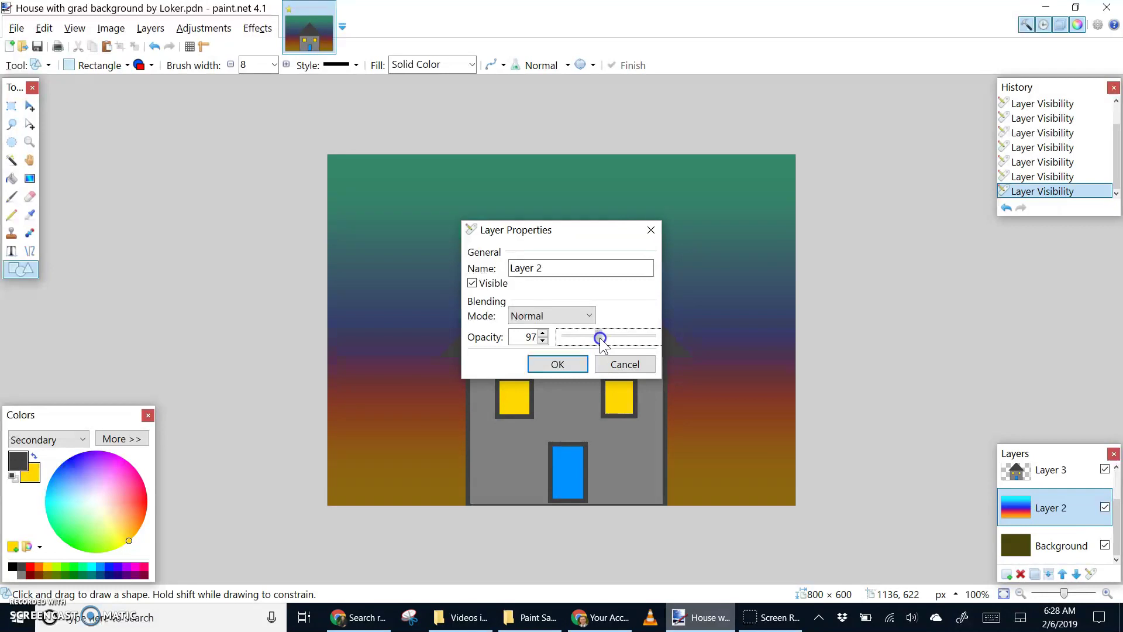
pyautogui.click(570, 367)
pyautogui.click(600, 337)
pyautogui.click(566, 364)
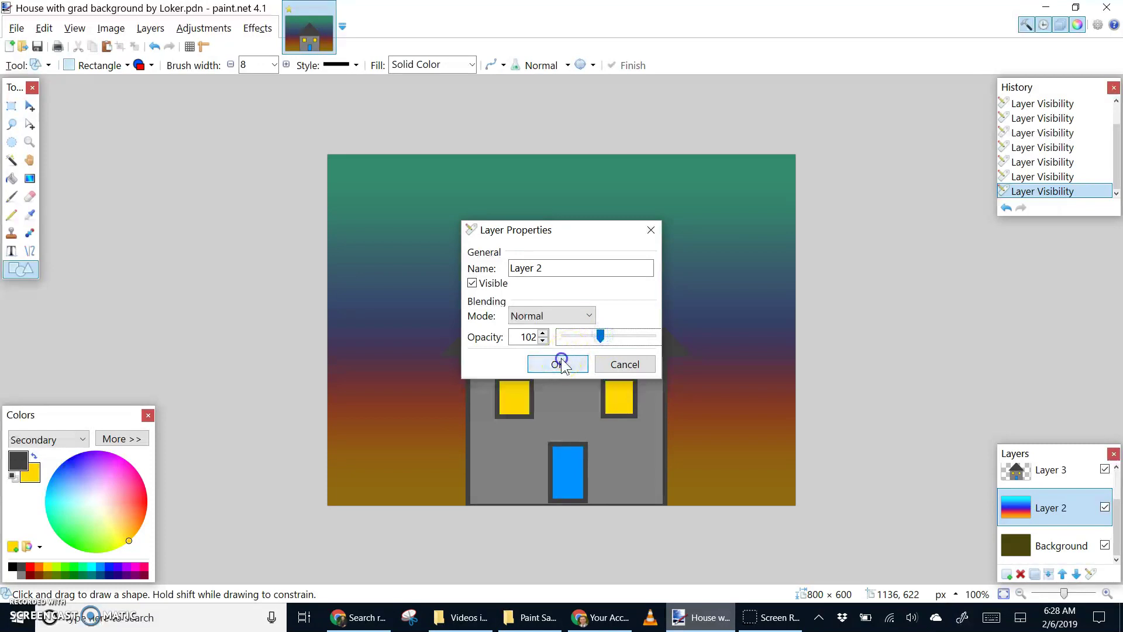
pyautogui.click(1104, 545)
pyautogui.click(1105, 507)
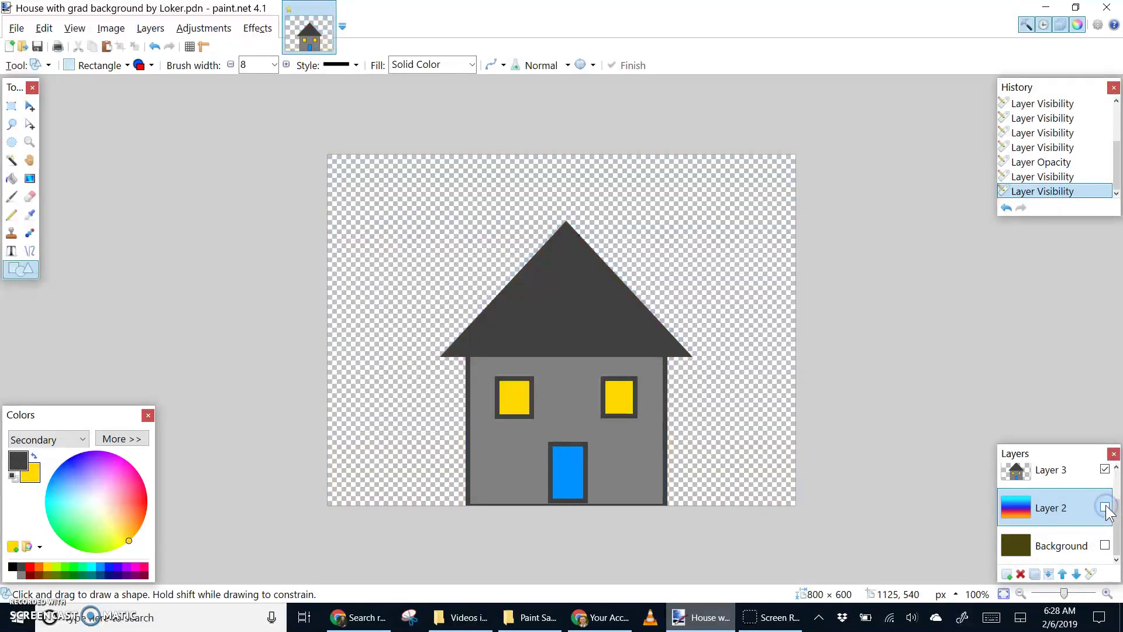
# - Activate the Gradient tool and add a new layer named Sunset directly above Layer 2
pyautogui.click(31, 178)
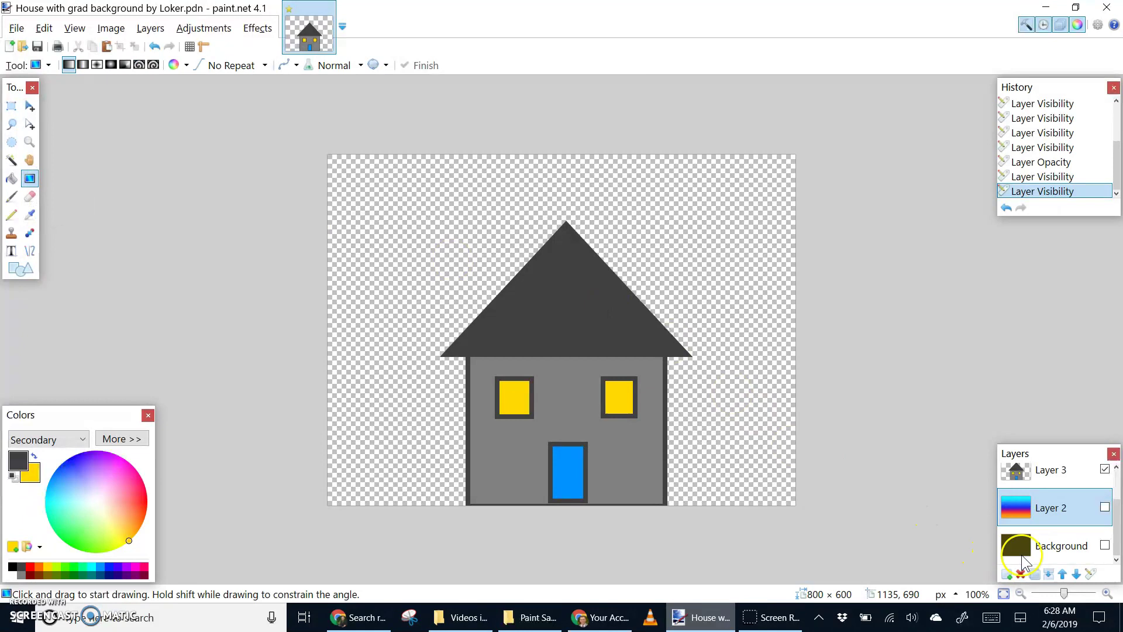
pyautogui.click(1007, 574)
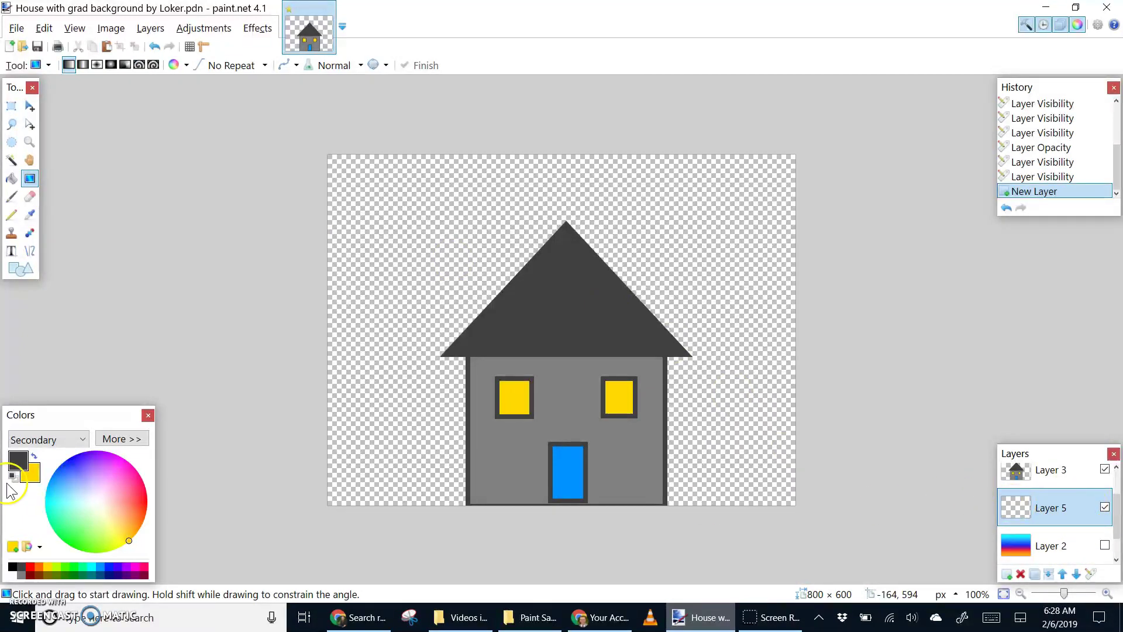
pyautogui.click(1053, 507)
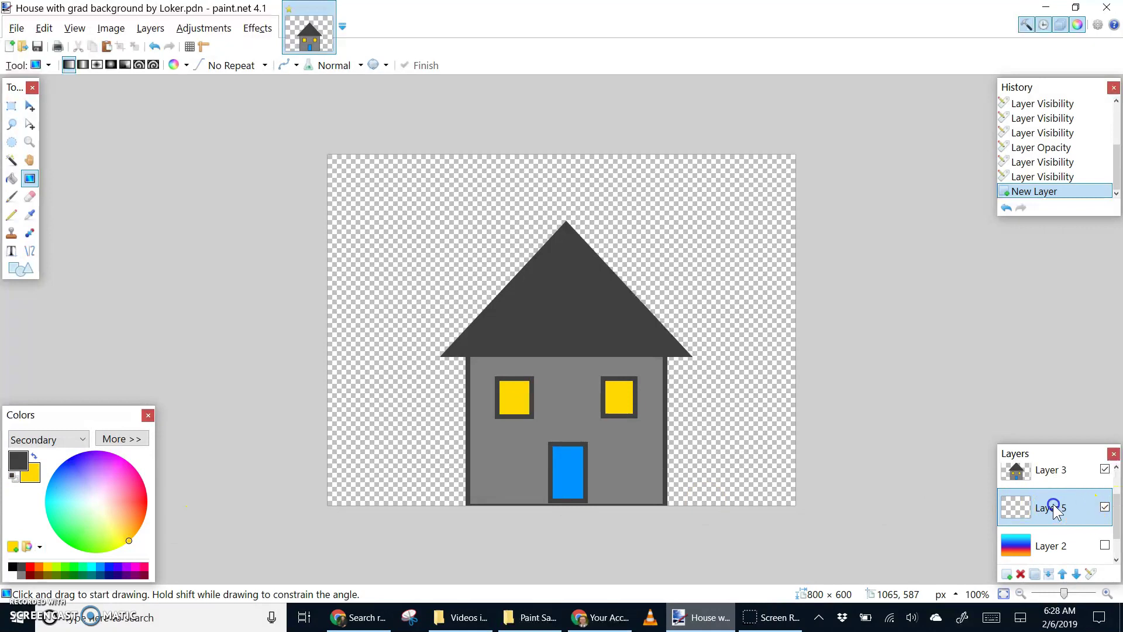
pyautogui.doubleClick(1052, 506)
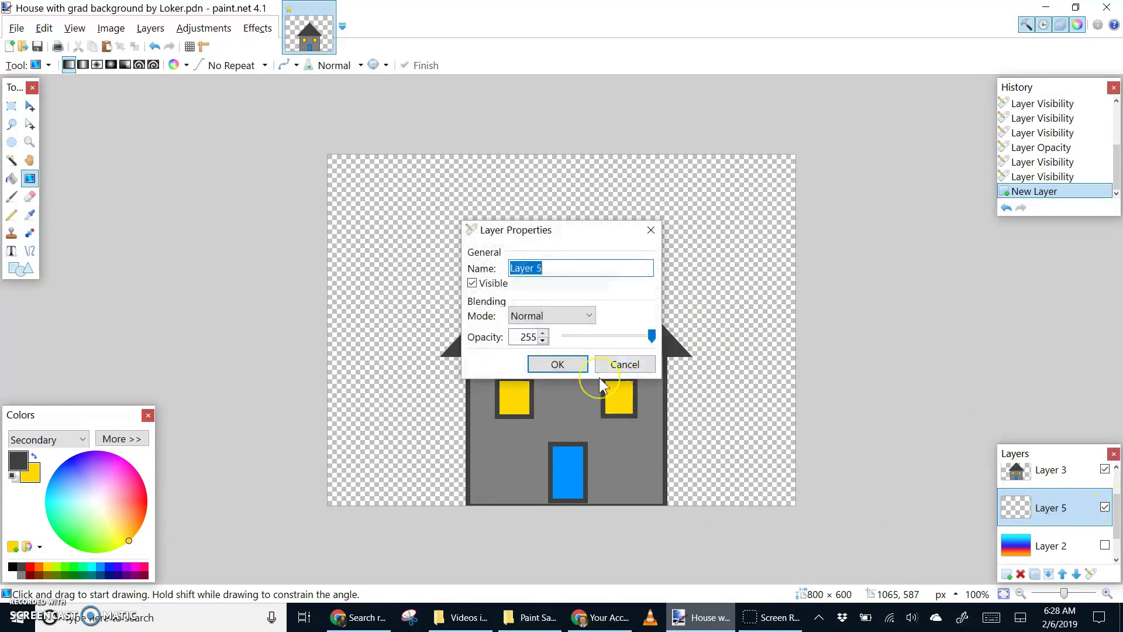
pyautogui.write('Sunset')
pyautogui.click(579, 363)
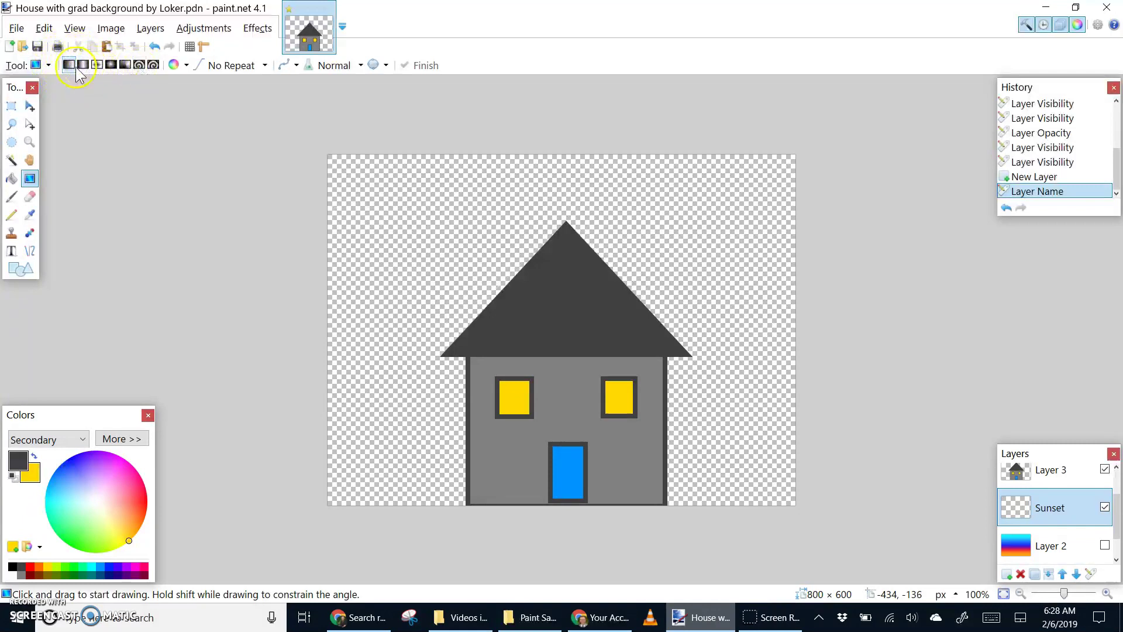
# - Try a dark gray to yellow vertical gradient and one with a different secondary palette color on the Sunset layer, undoing each
pyautogui.moveTo(382, 188); pyautogui.dragTo(383, 498)
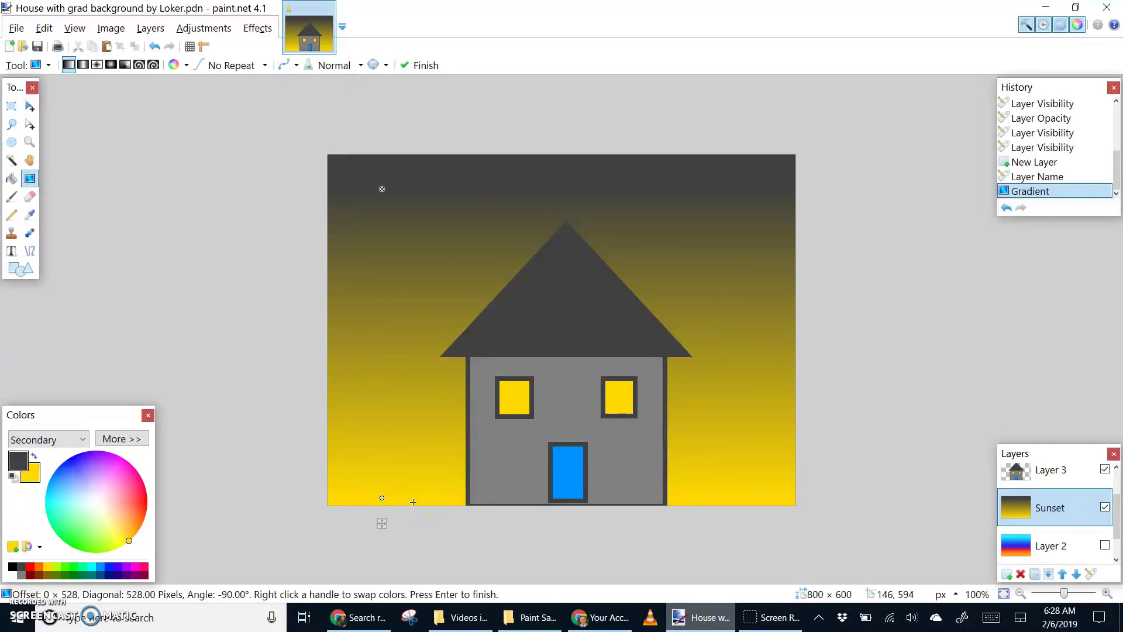
pyautogui.hotkey('ctrl', 'z')
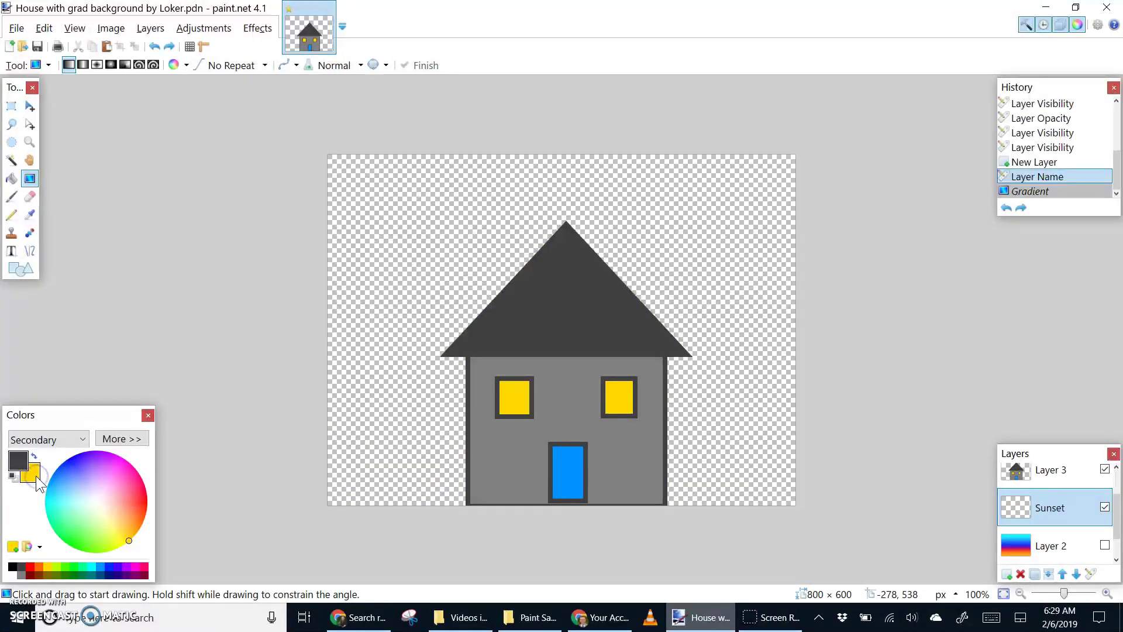
pyautogui.rightClick(37, 569)
pyautogui.moveTo(393, 190); pyautogui.dragTo(381, 524)
pyautogui.hotkey('ctrl', 'z')
# - Draw a nearly vertical linear gradient about 673 pixels long on the Sunset layer, from dark gray at the sky's top down to red-orange
pyautogui.click(135, 522)
pyautogui.moveTo(384, 194); pyautogui.dragTo(363, 588)
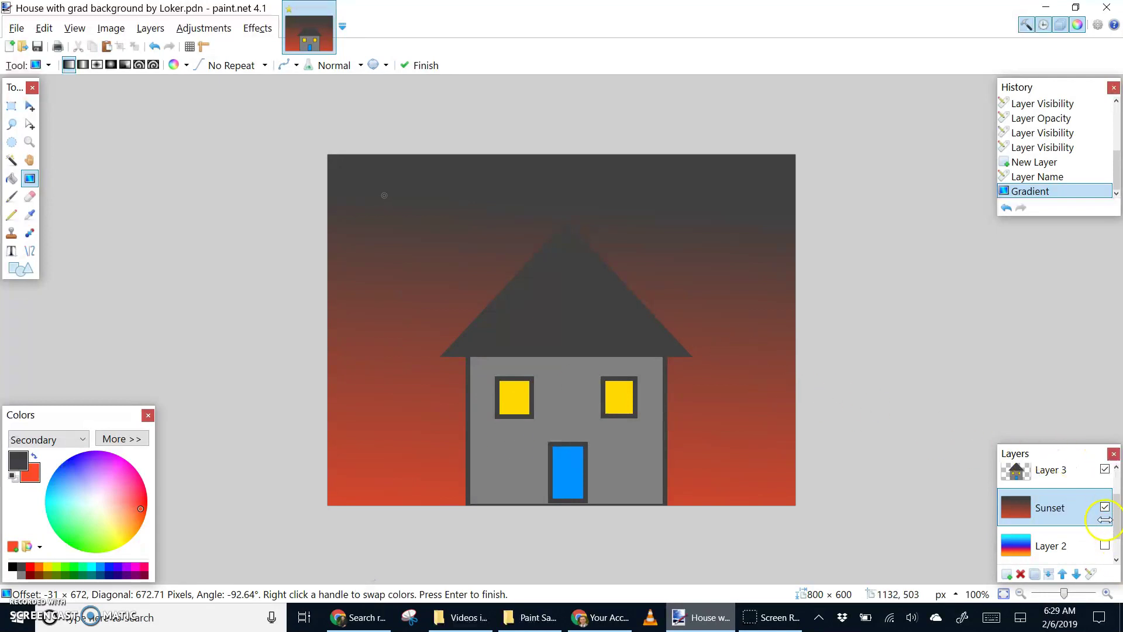
pyautogui.moveTo(1119, 525); pyautogui.dragTo(1119, 493)
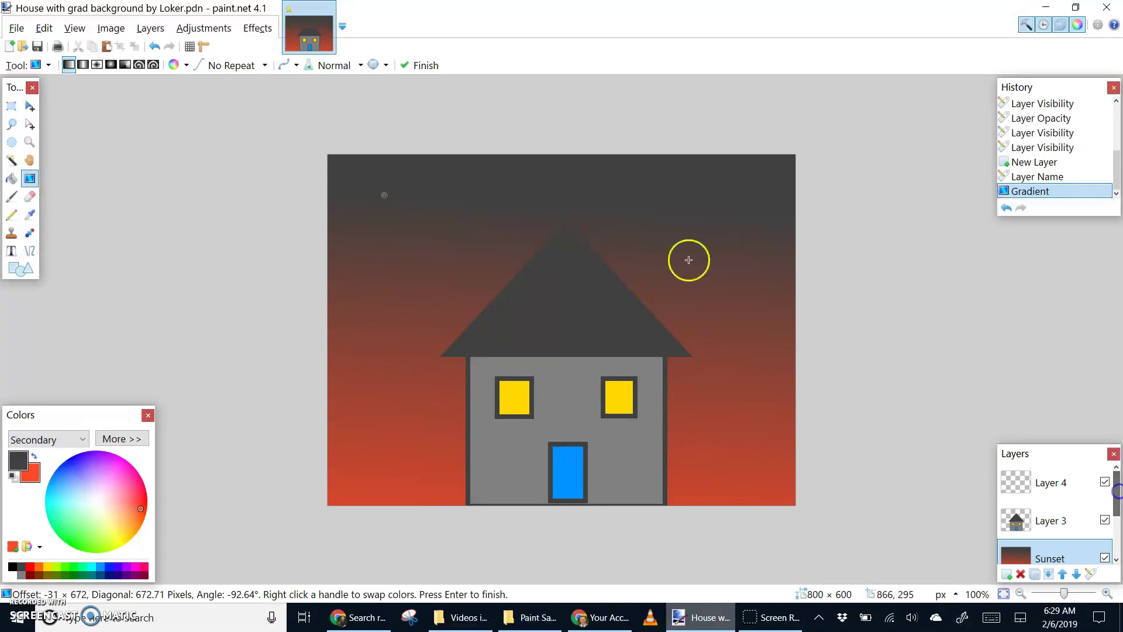
# - Save the edited house image under its existing file name
pyautogui.click(19, 28)
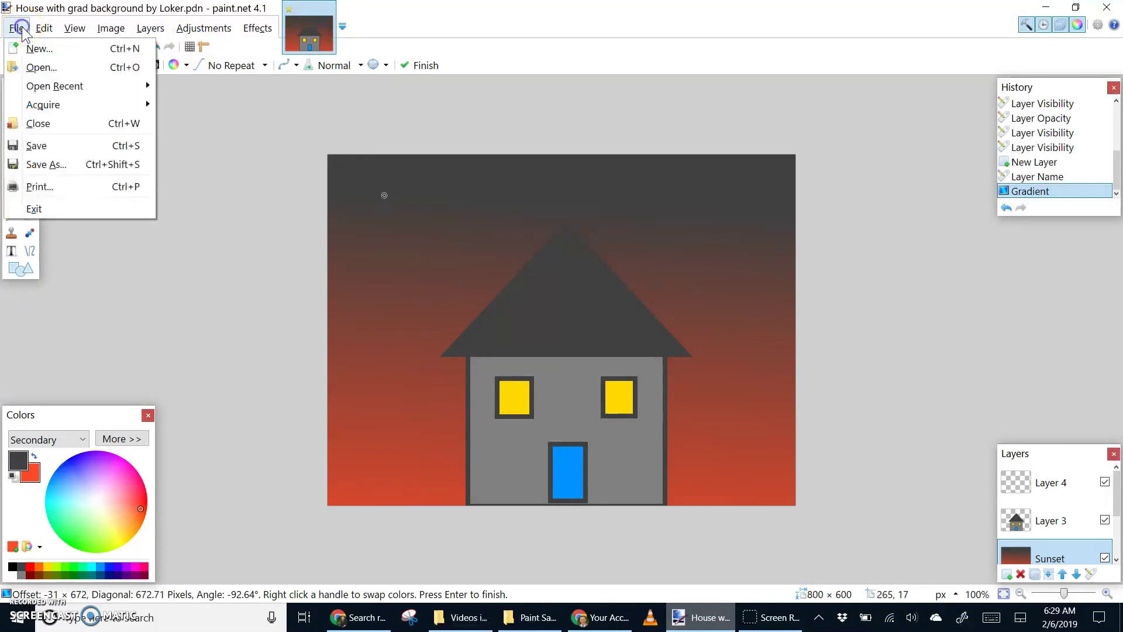
pyautogui.click(44, 148)
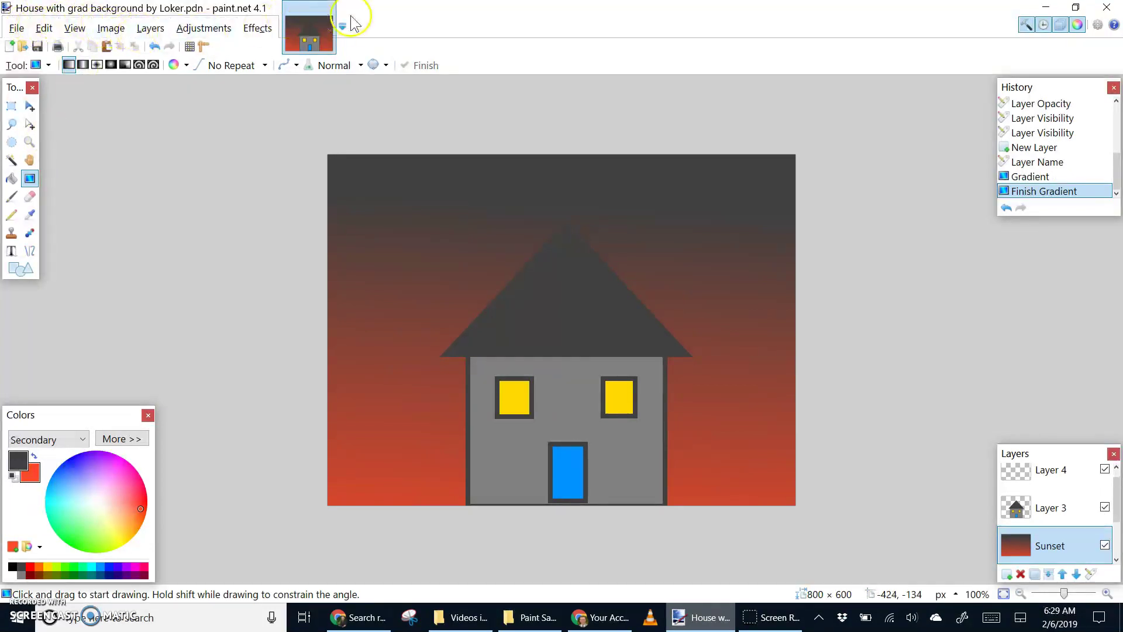
pyautogui.click(18, 29)
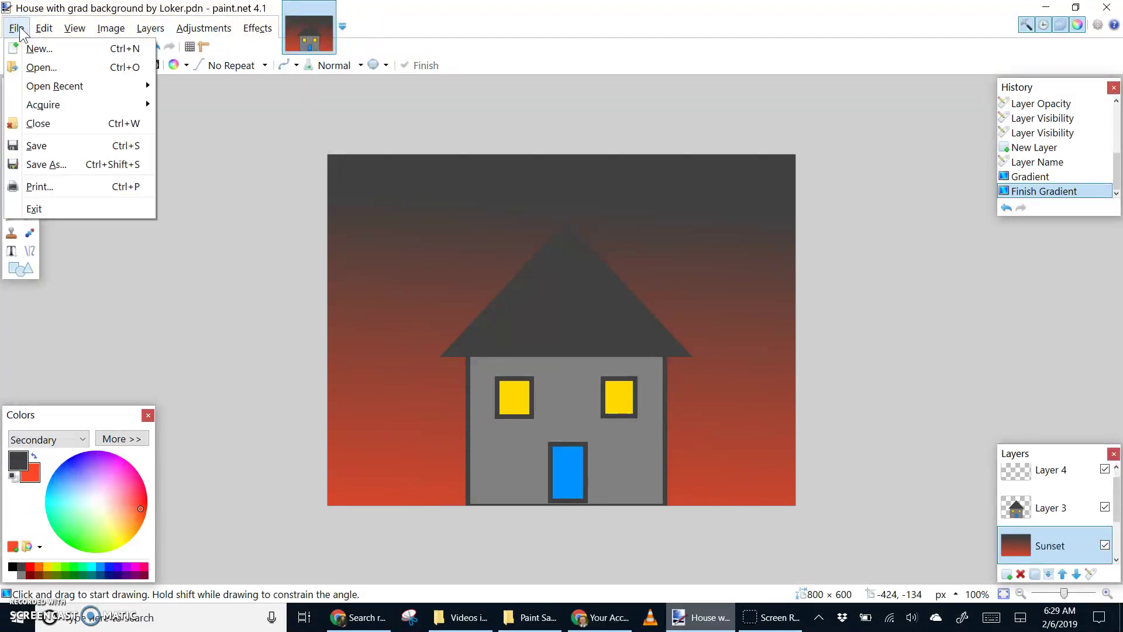
pyautogui.click(44, 105)
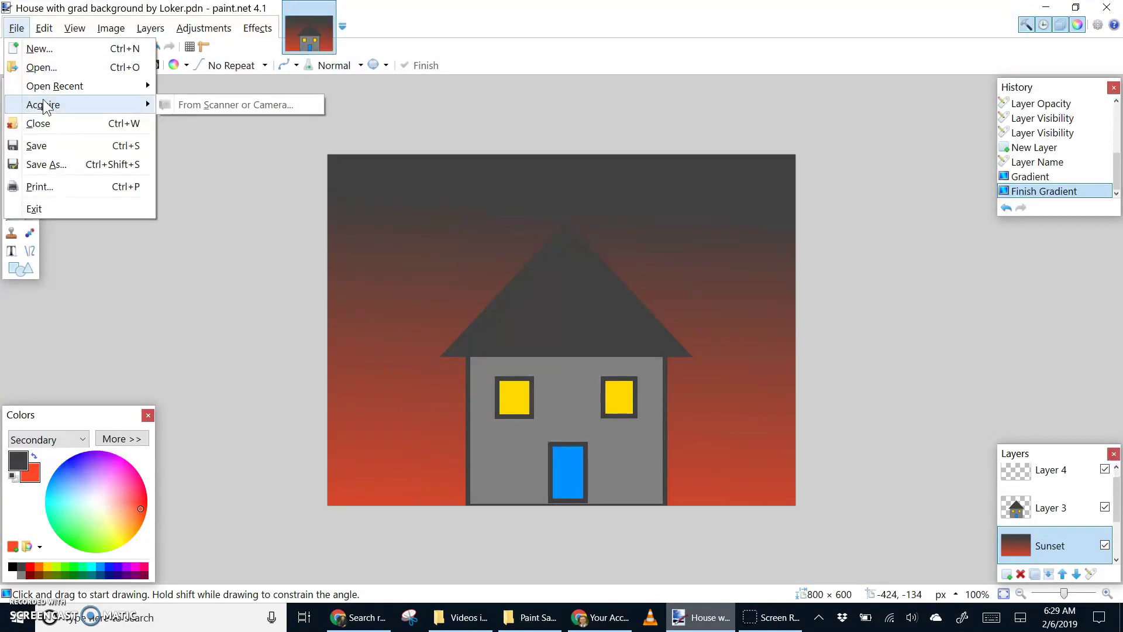
pyautogui.click(52, 148)
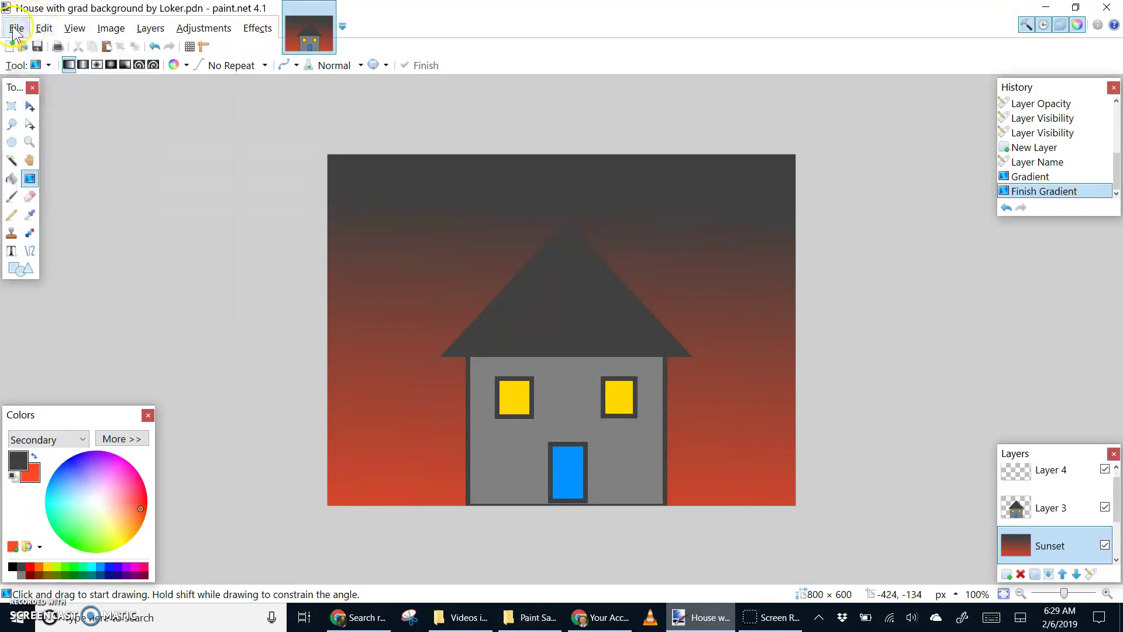
# - Start saving the image as a separate copy and move the Save As dialog toward the middle of the canvas
pyautogui.click(14, 29)
pyautogui.click(17, 30)
pyautogui.click(17, 29)
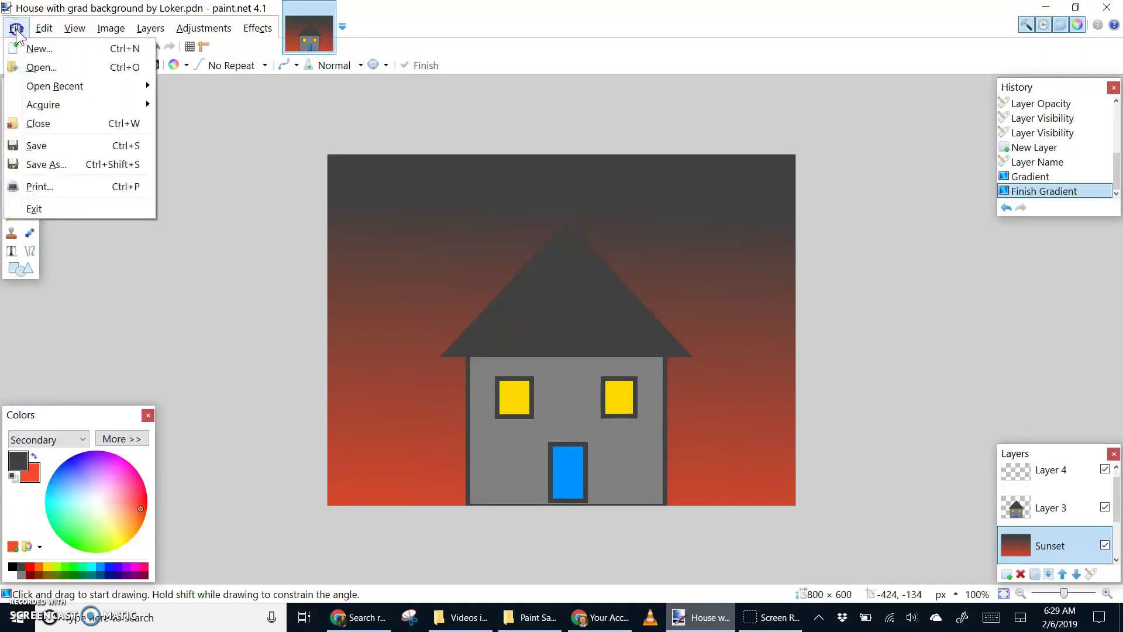
pyautogui.click(46, 165)
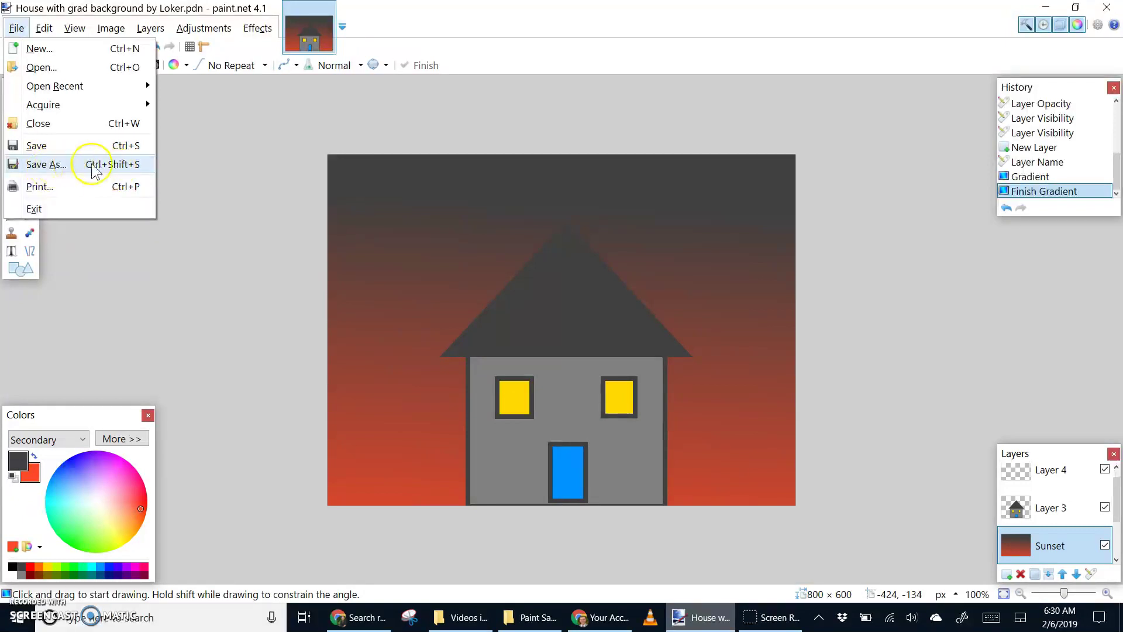
pyautogui.click(61, 167)
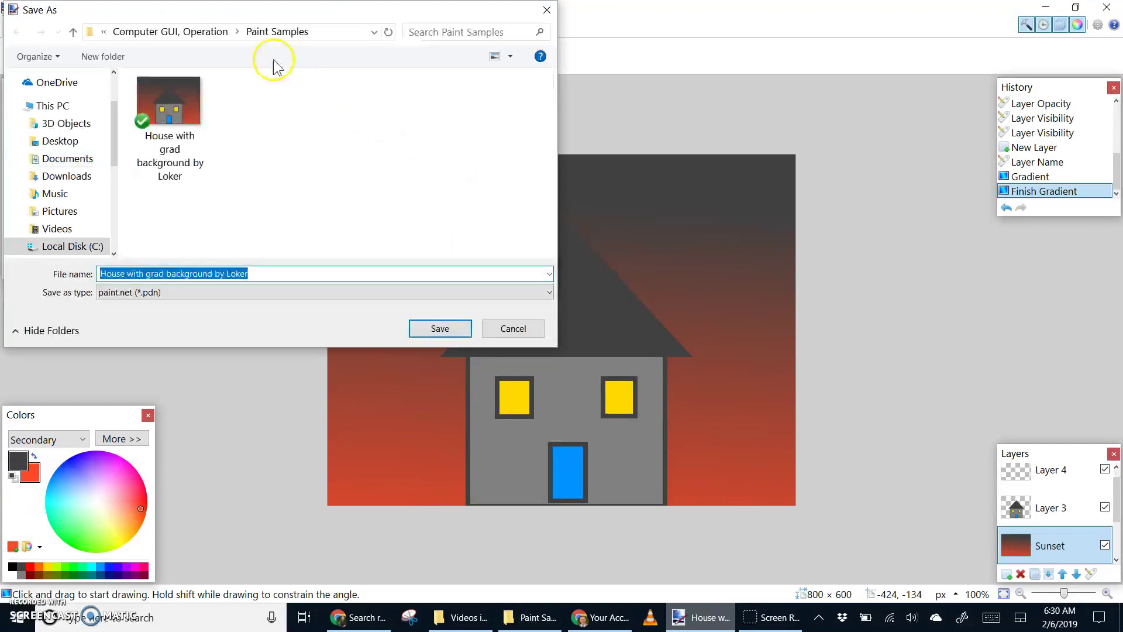
pyautogui.moveTo(208, 13); pyautogui.dragTo(372, 31)
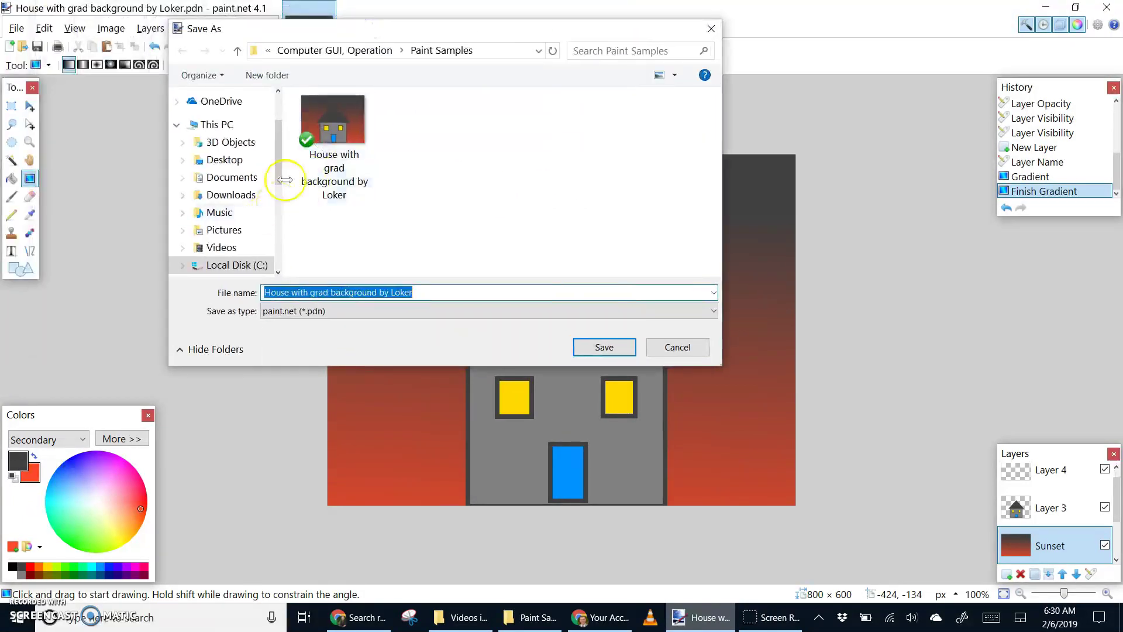
# - Choose the Pictures folder as the save location for the image copy
pyautogui.moveTo(280, 167); pyautogui.dragTo(272, 208)
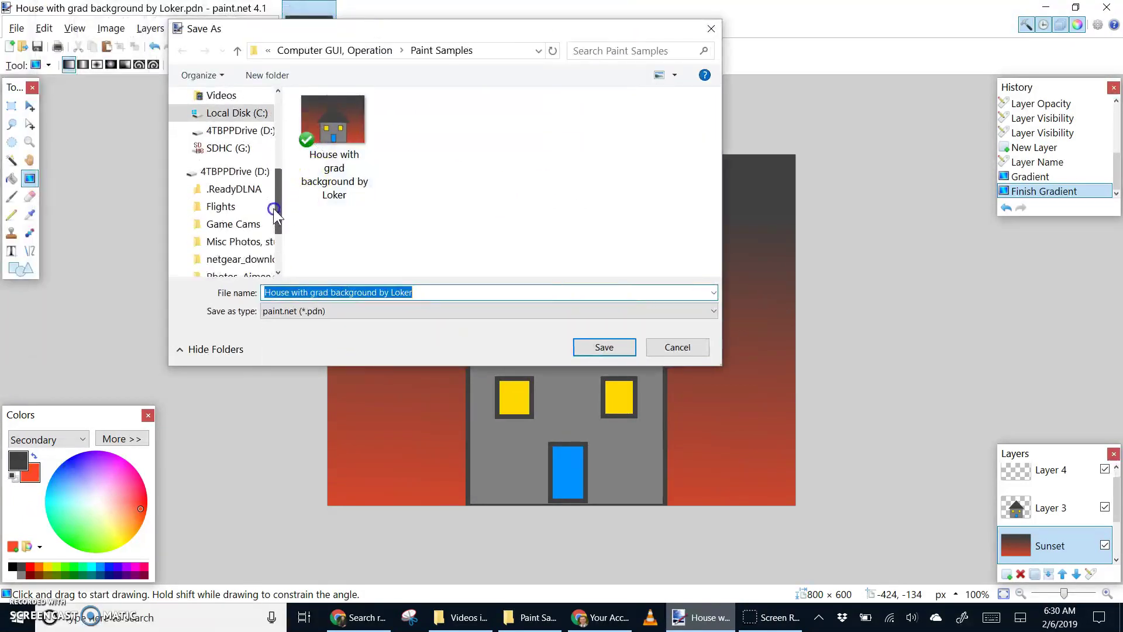
pyautogui.click(176, 170)
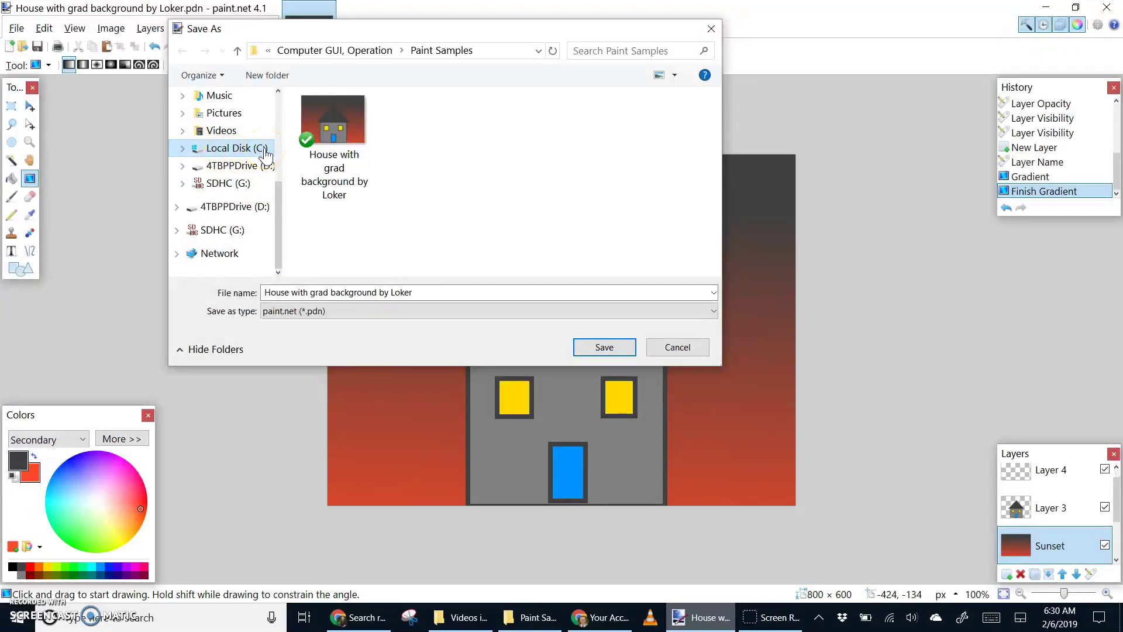
pyautogui.click(190, 151)
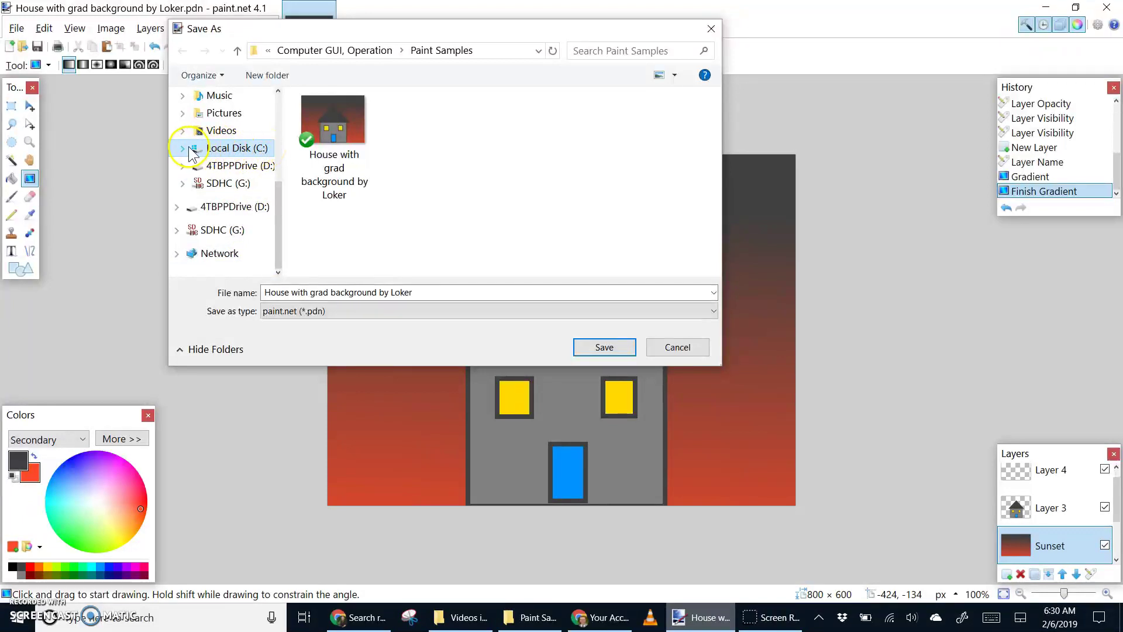
pyautogui.click(204, 114)
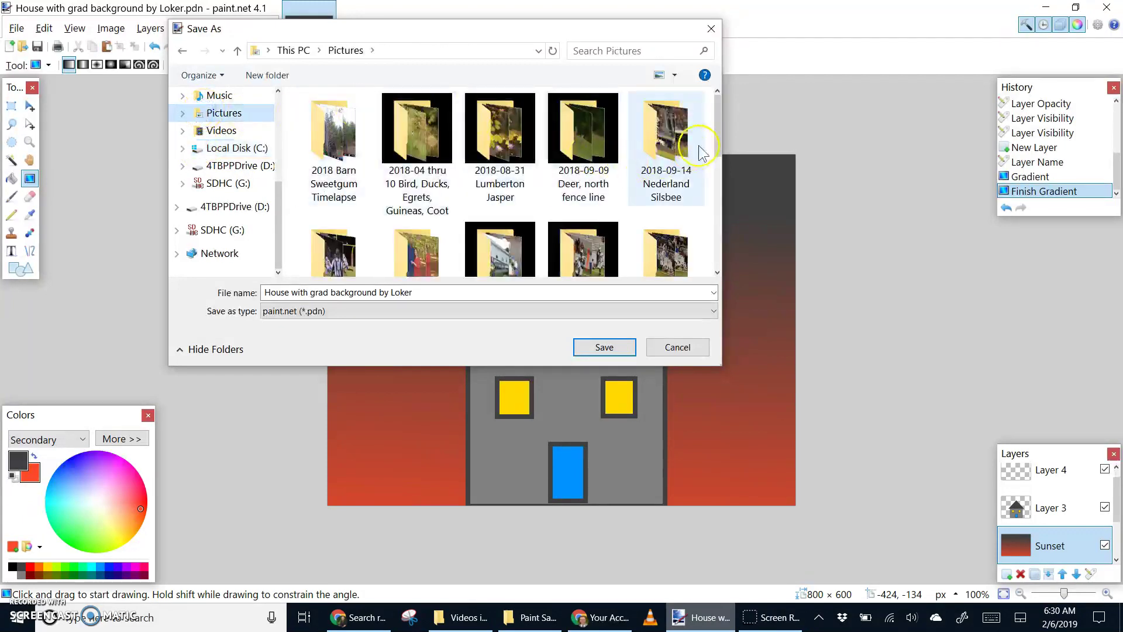
pyautogui.moveTo(719, 146); pyautogui.dragTo(707, 258)
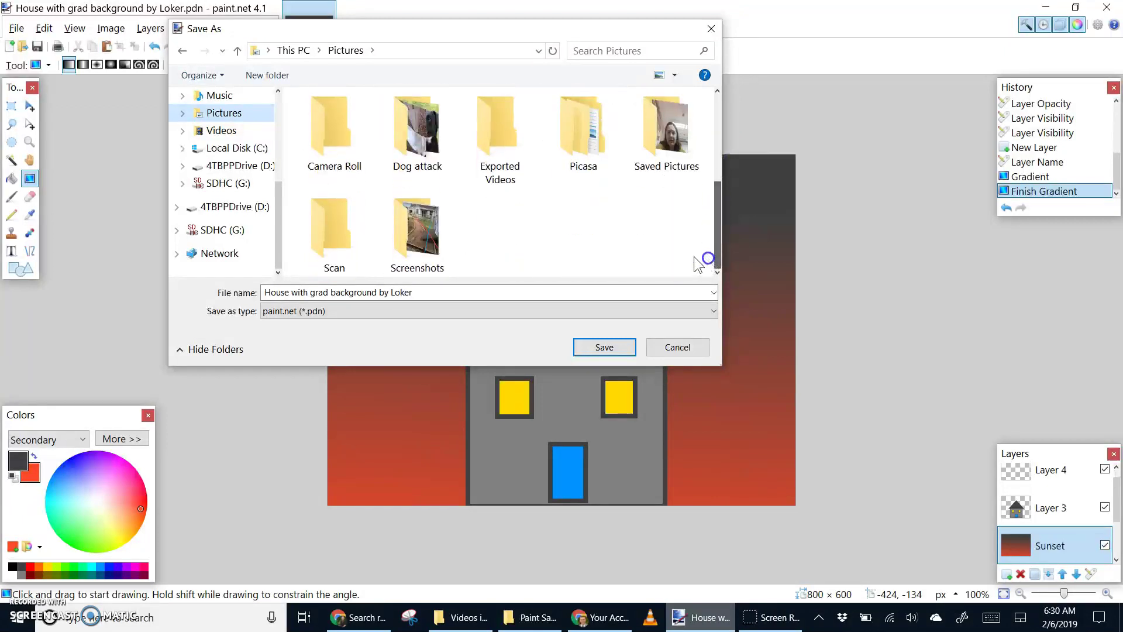
# - Append "JPG" to the copy's file name and set its file type to JPEG
pyautogui.click(288, 292)
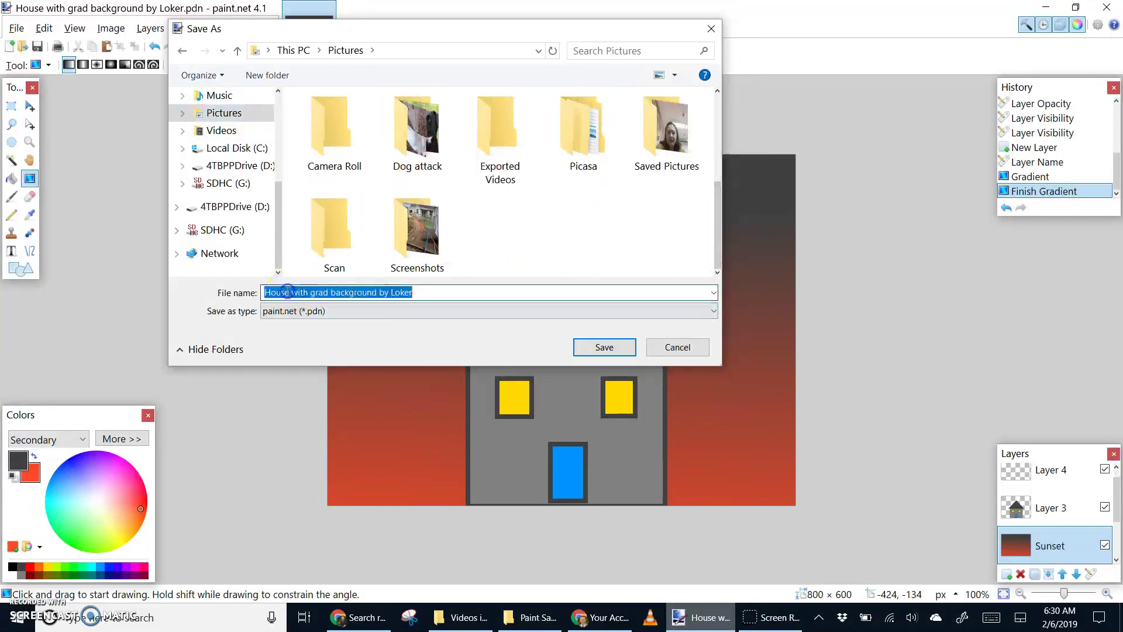
pyautogui.click(422, 292)
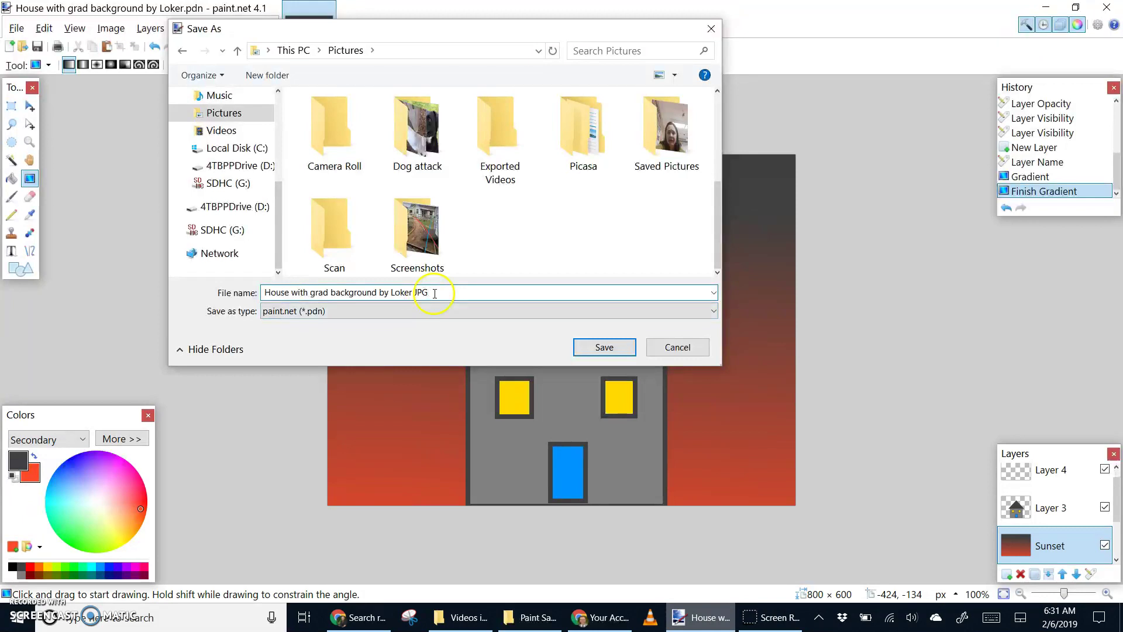
pyautogui.click(310, 314)
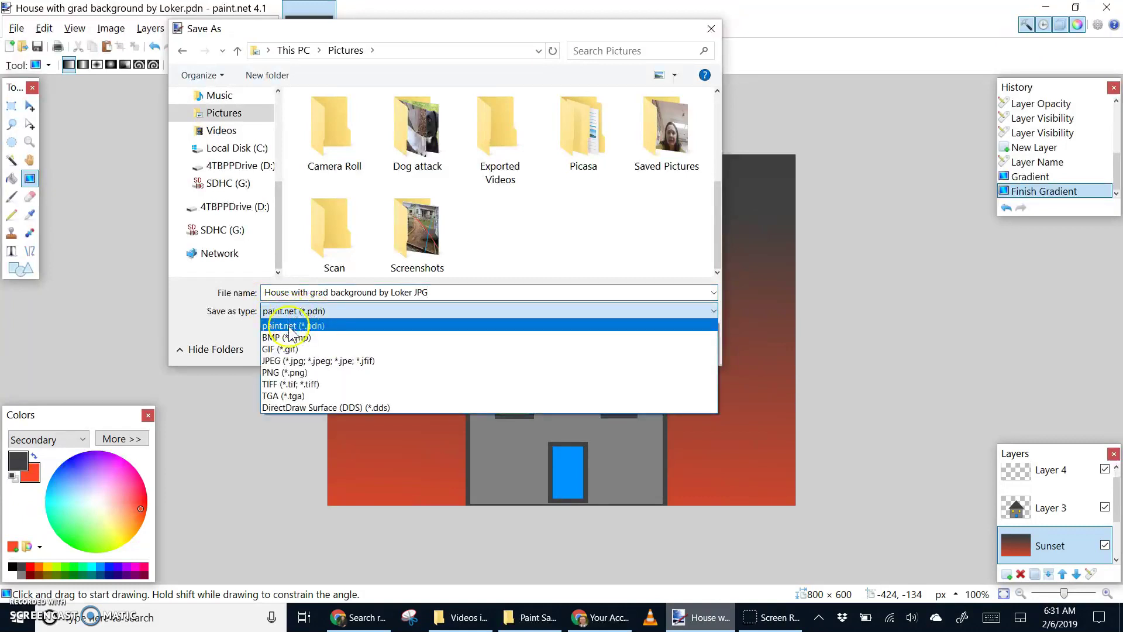
pyautogui.click(299, 365)
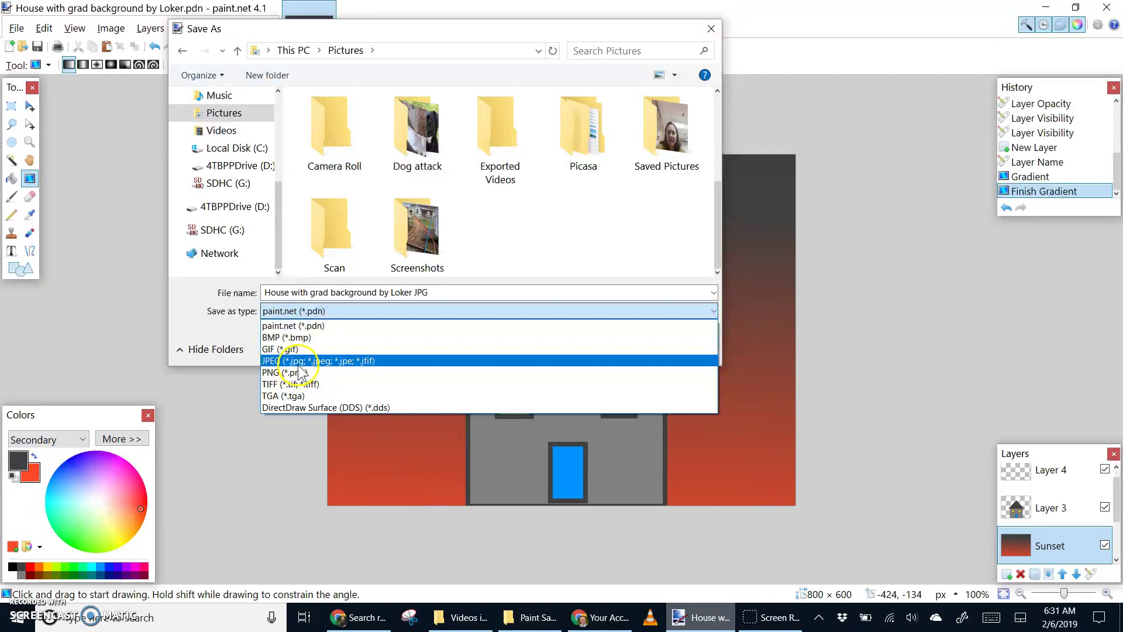
pyautogui.click(299, 364)
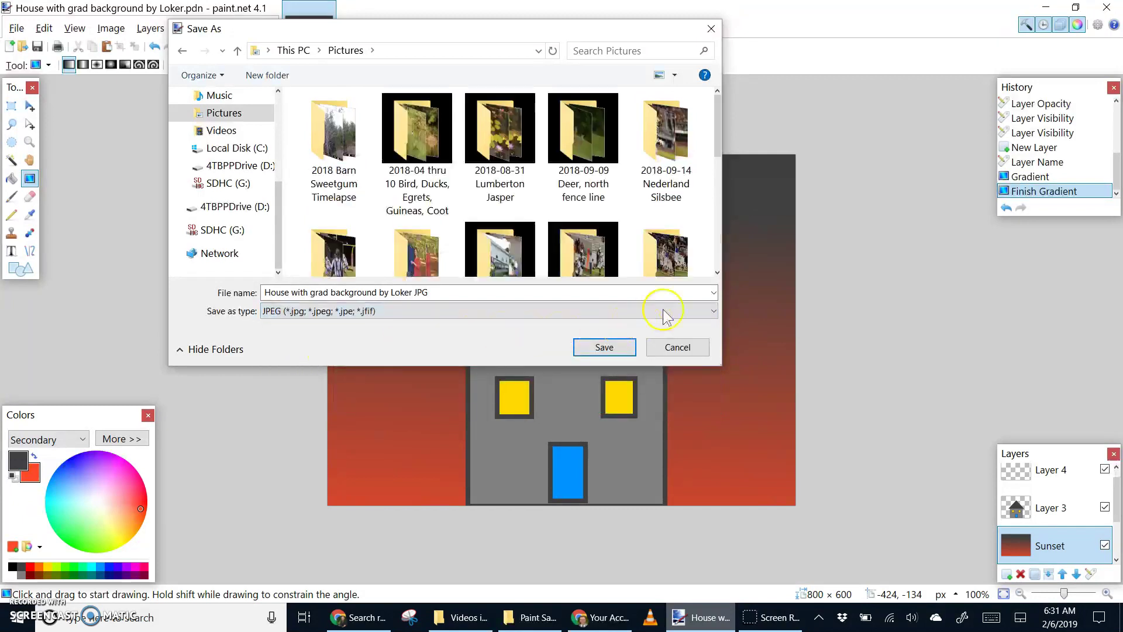
# - Enlarge the Save As dialog and save the JPEG copy to the Pictures folder, proceeding to its save configuration
pyautogui.moveTo(719, 120); pyautogui.dragTo(709, 235)
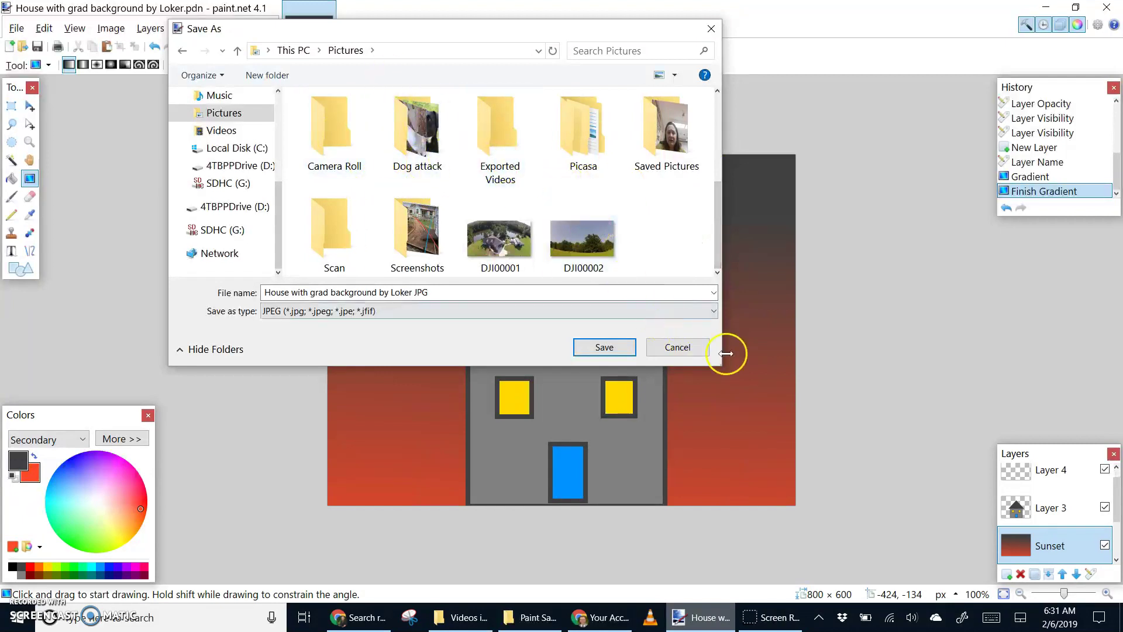
pyautogui.moveTo(719, 368); pyautogui.dragTo(749, 462)
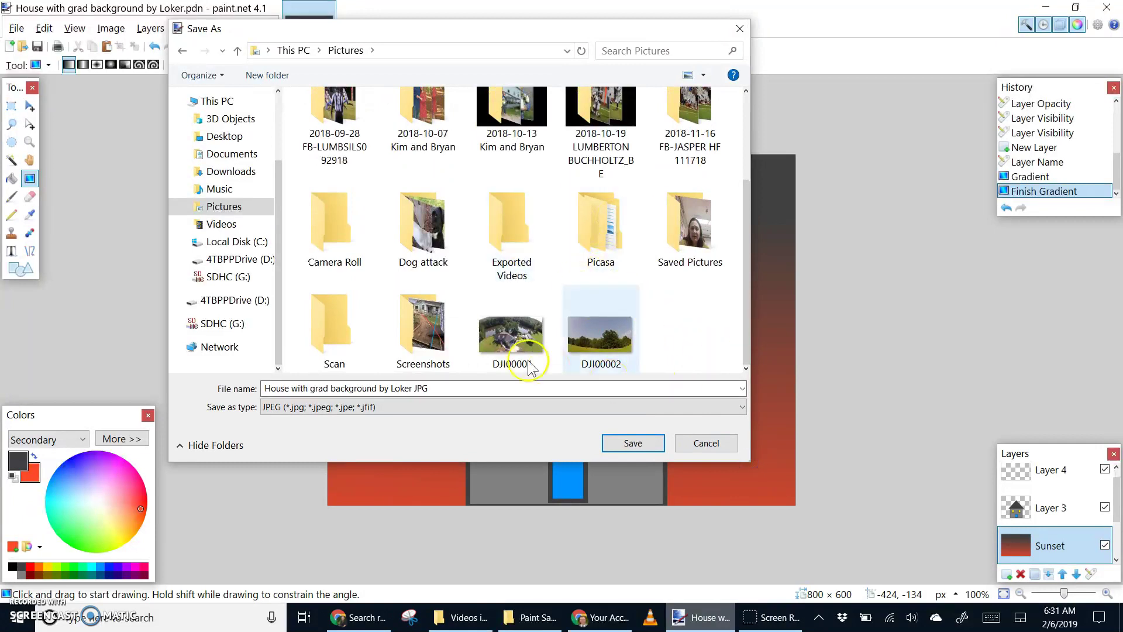
pyautogui.doubleClick(264, 388)
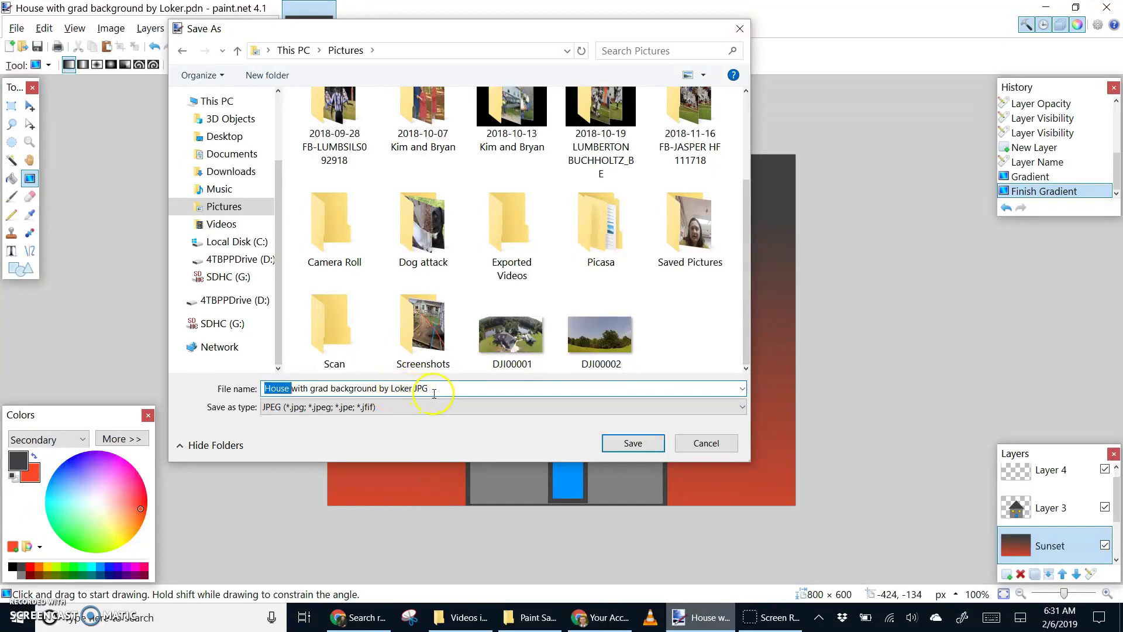
pyautogui.click(577, 388)
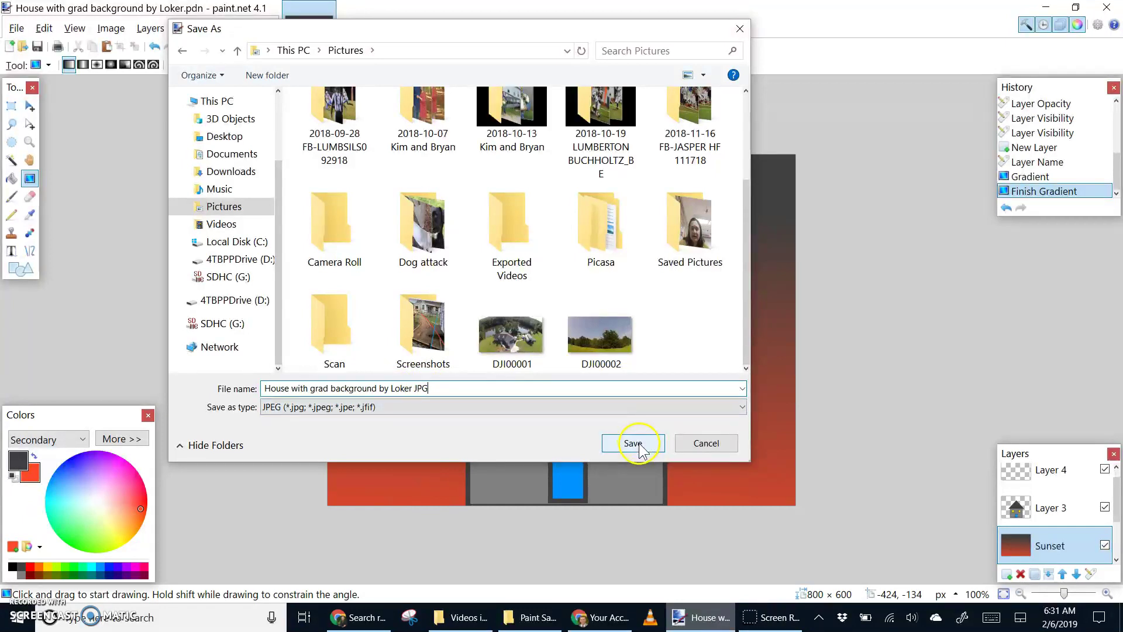
pyautogui.click(642, 448)
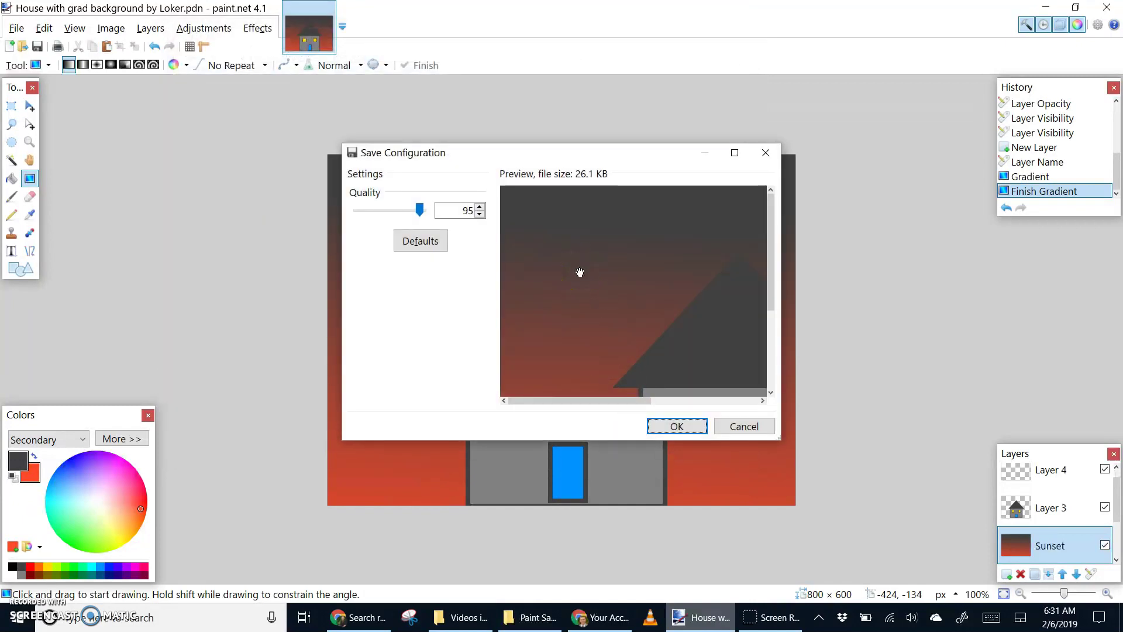
# - Compare the house and sky in the JPEG preview at quality 100 and at quality 0
pyautogui.moveTo(419, 209); pyautogui.dragTo(436, 214)
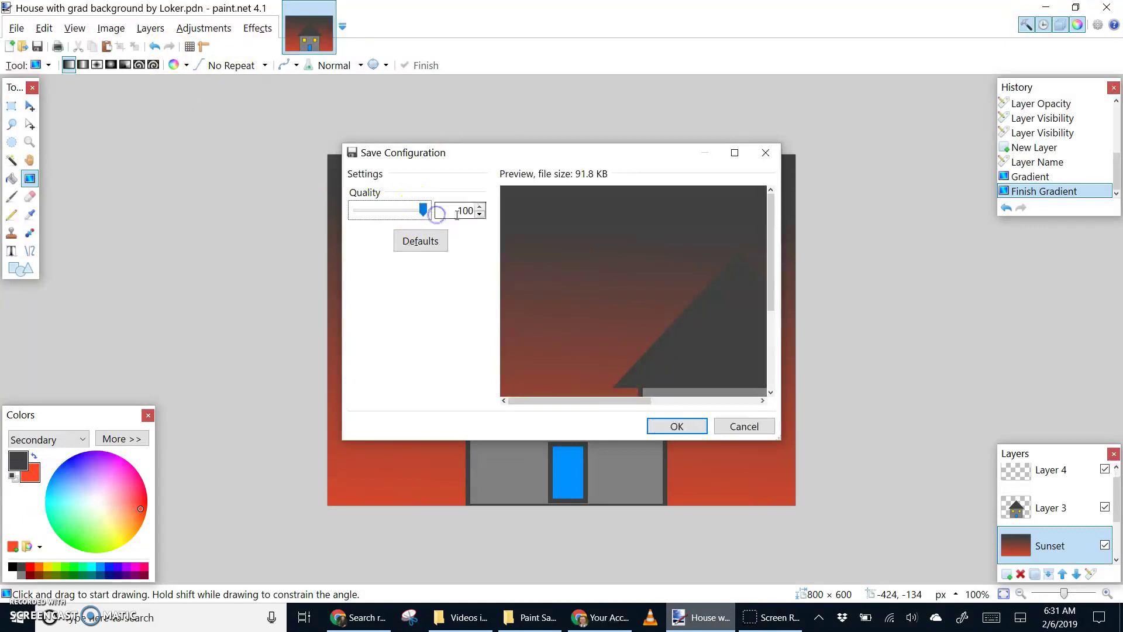
pyautogui.moveTo(595, 407); pyautogui.dragTo(626, 400)
pyautogui.moveTo(678, 345); pyautogui.dragTo(757, 335)
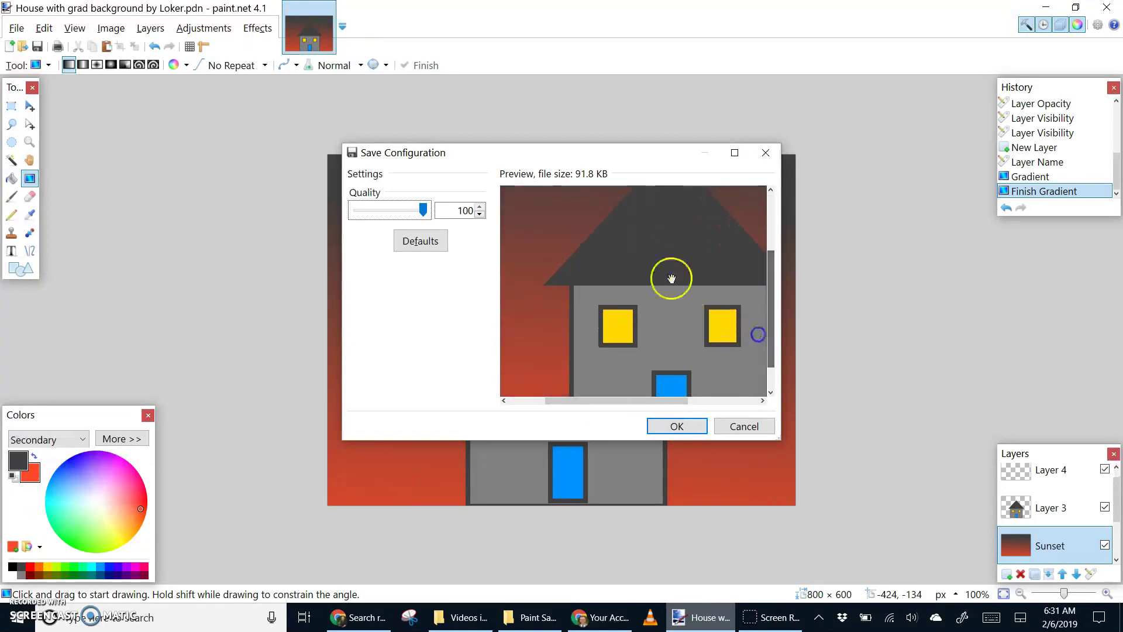
pyautogui.moveTo(422, 210); pyautogui.dragTo(343, 206)
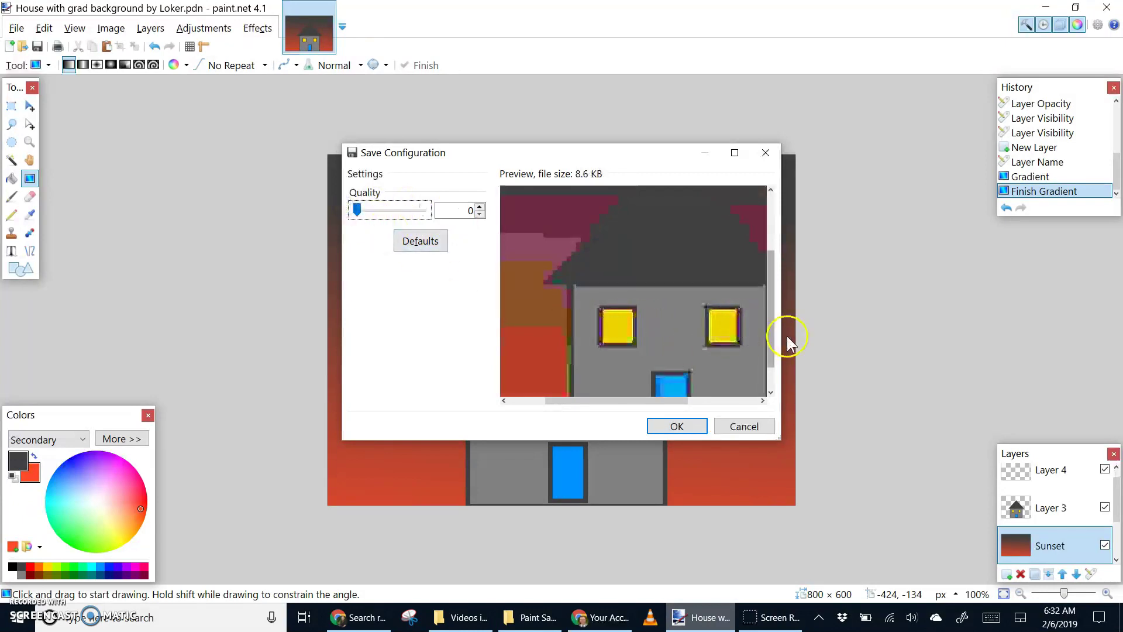
pyautogui.moveTo(771, 348); pyautogui.dragTo(783, 290)
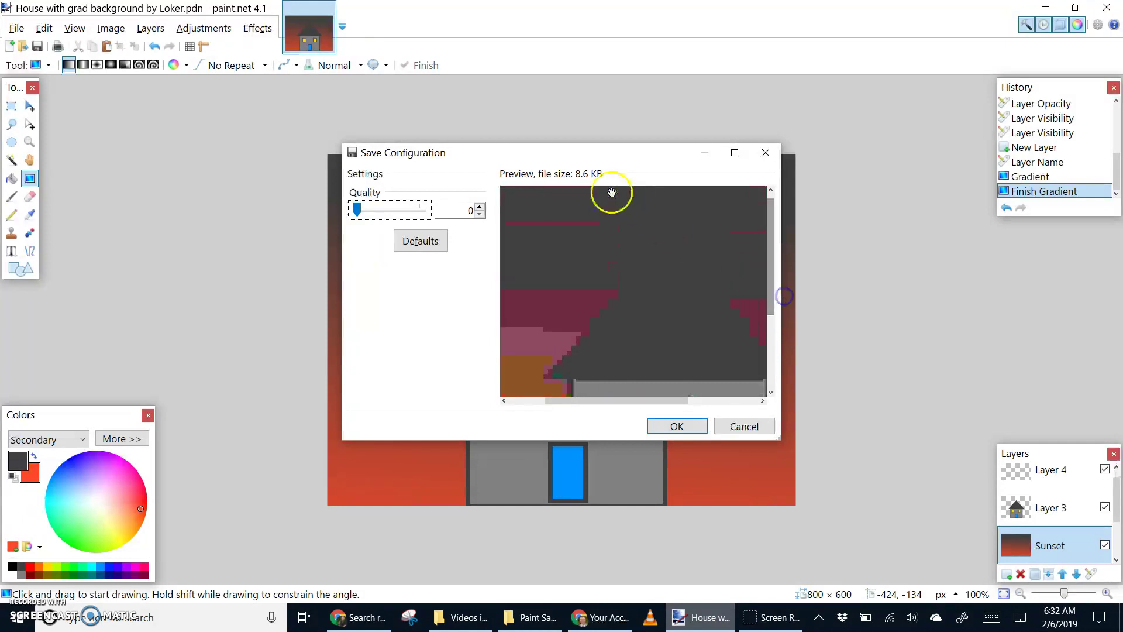
# - Save the JPEG at quality 100 with its layers flattened, and close the image
pyautogui.moveTo(358, 209); pyautogui.dragTo(433, 214)
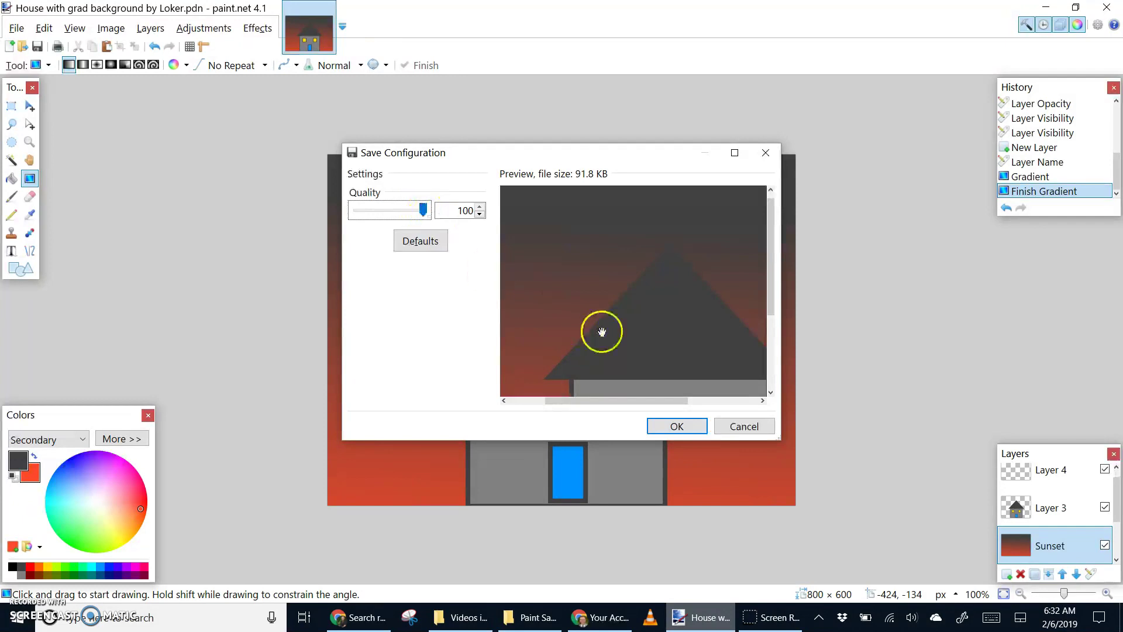
pyautogui.click(687, 426)
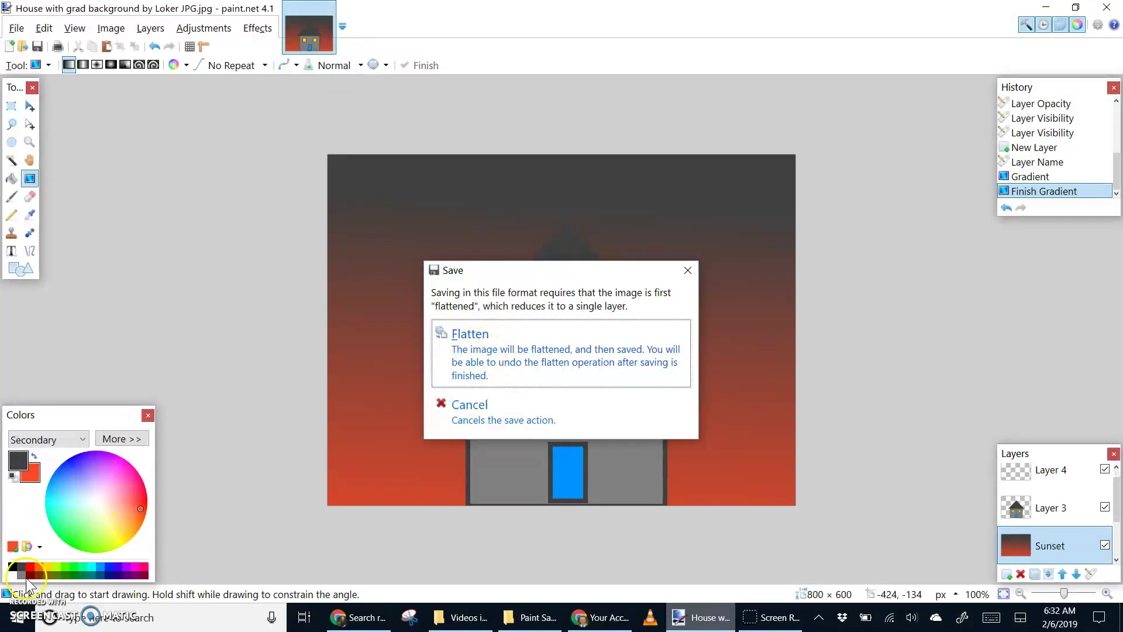
pyautogui.click(519, 357)
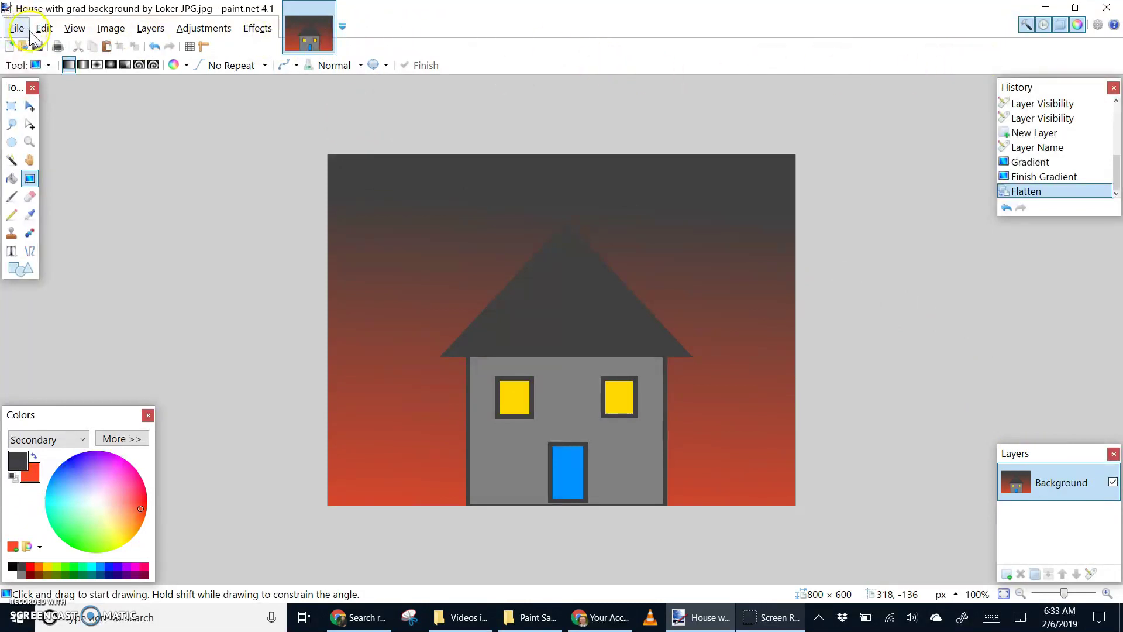
pyautogui.hotkey('ctrl', 'w')
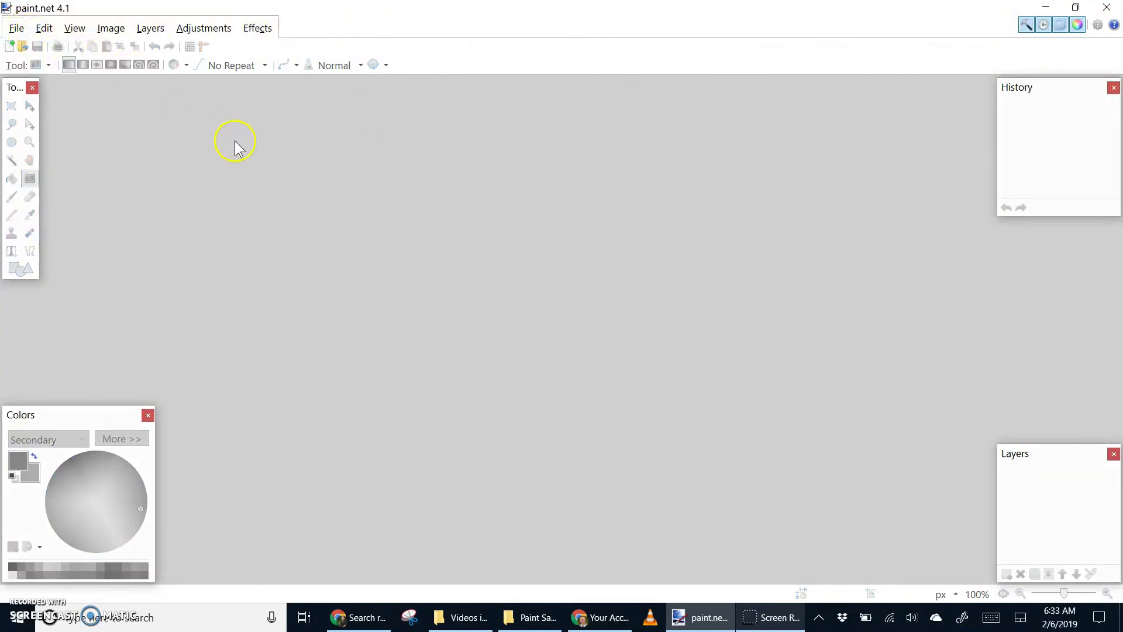
# - Switch to Chrome and open the Painting Project assignment in the 1st Period - Tech Apps class in Google Classroom
pyautogui.click(1049, 11)
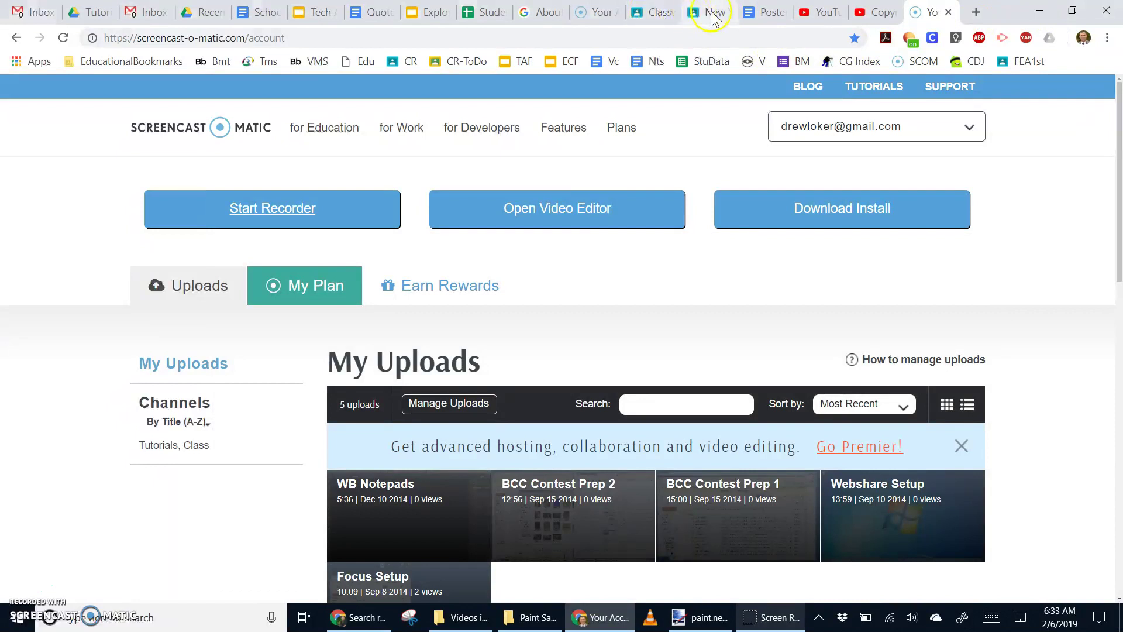
pyautogui.click(670, 18)
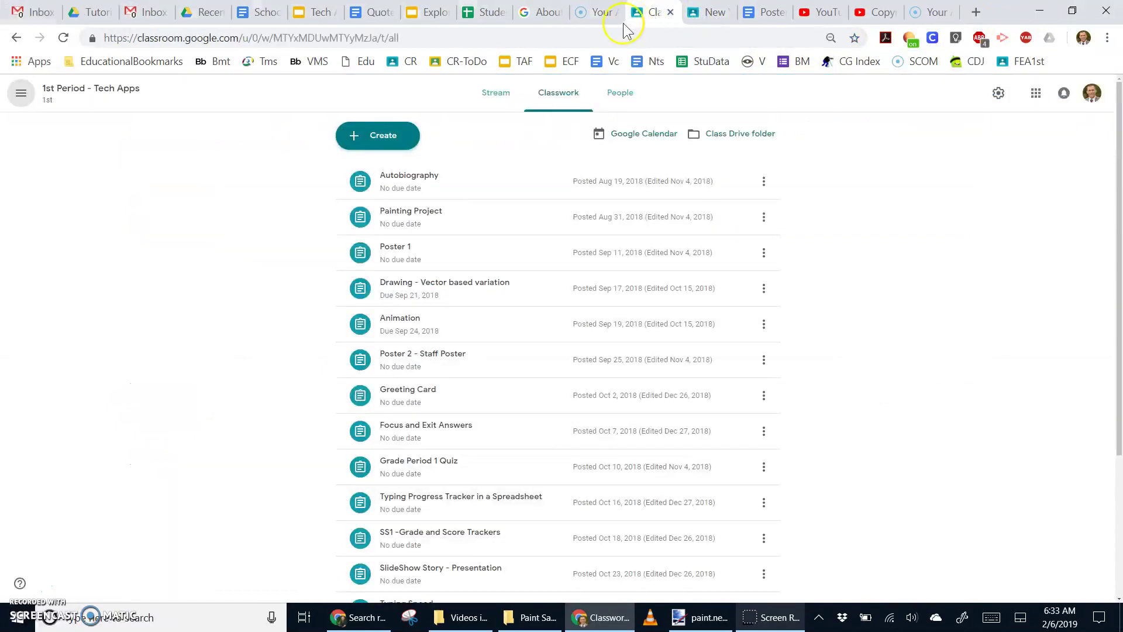
pyautogui.click(551, 105)
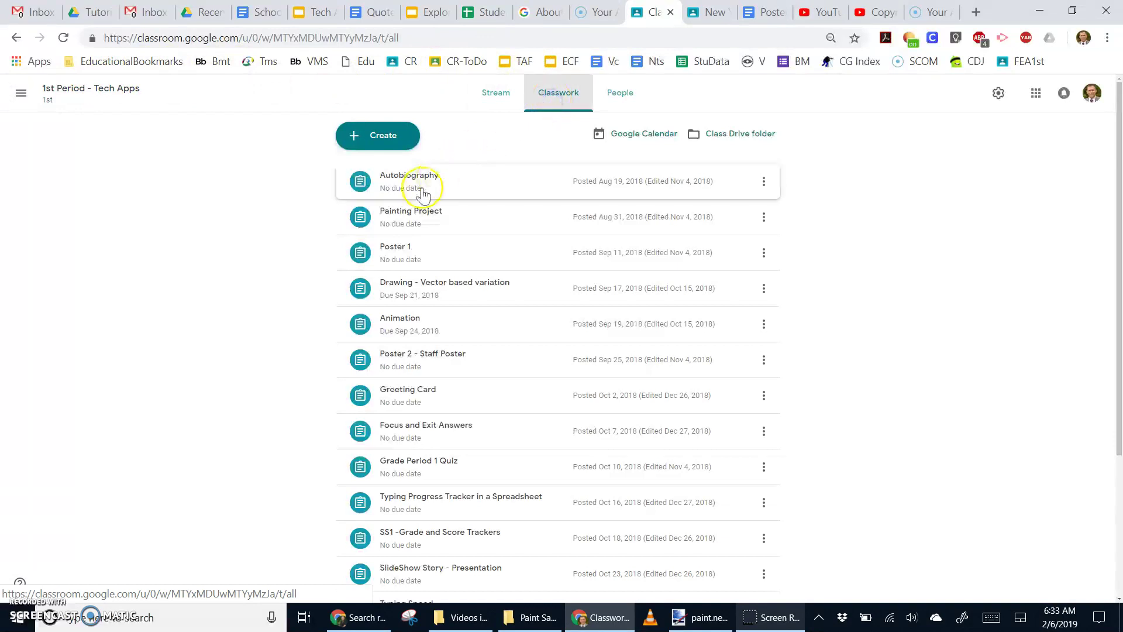
pyautogui.click(411, 218)
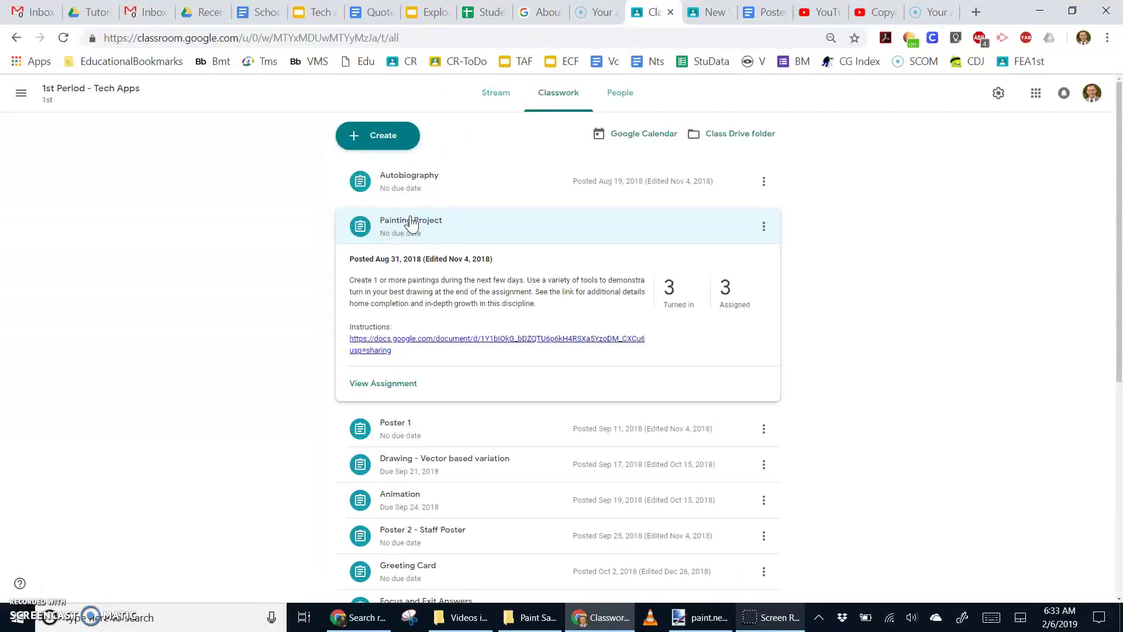
pyautogui.click(398, 386)
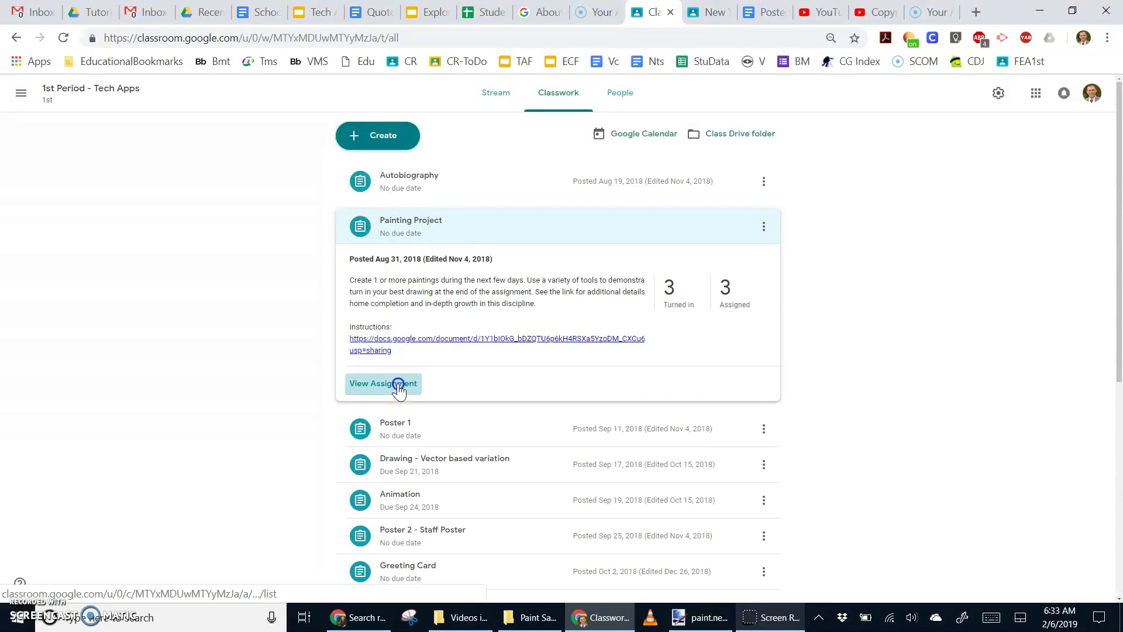
# - Go to the New Year Traditions assignment and start attaching a file from the computer
pyautogui.click(709, 15)
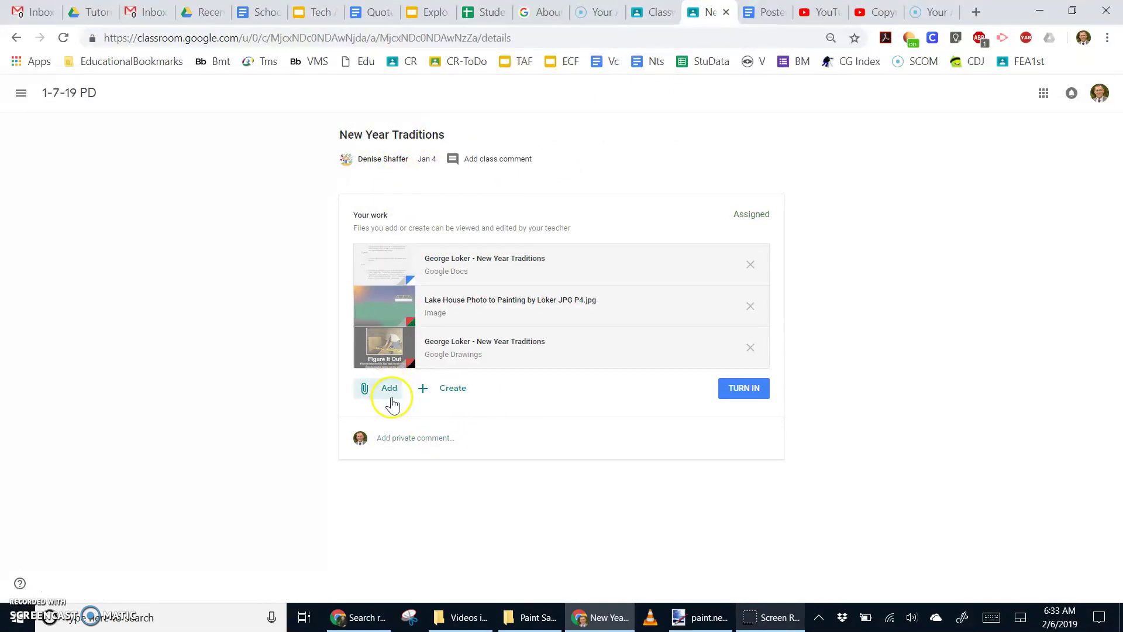
pyautogui.click(388, 395)
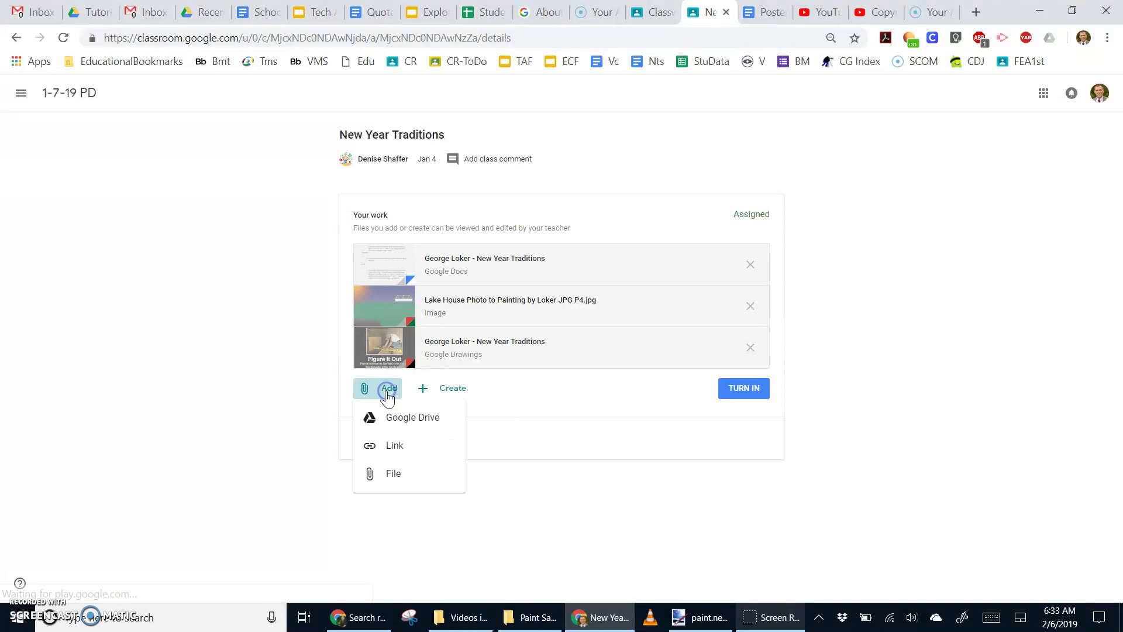
pyautogui.click(388, 472)
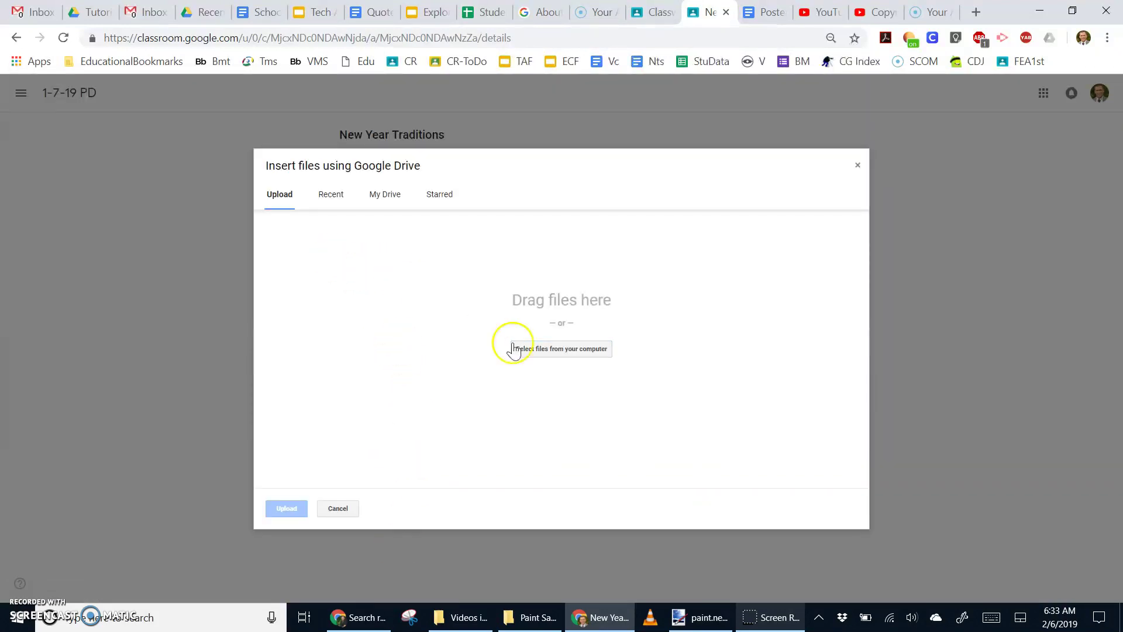
pyautogui.click(584, 353)
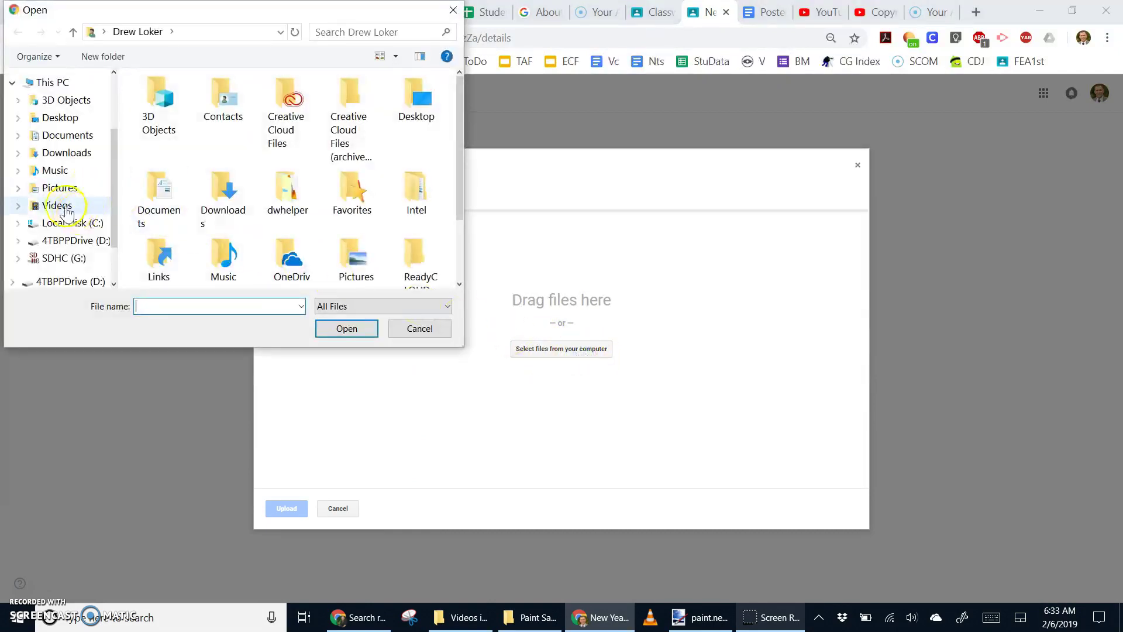
# - Choose the JPG of the house with the gradient background from the Pictures folder and upload it to the assignment
pyautogui.scroll(-1, 49, 243)
pyautogui.scroll(2, 49, 242)
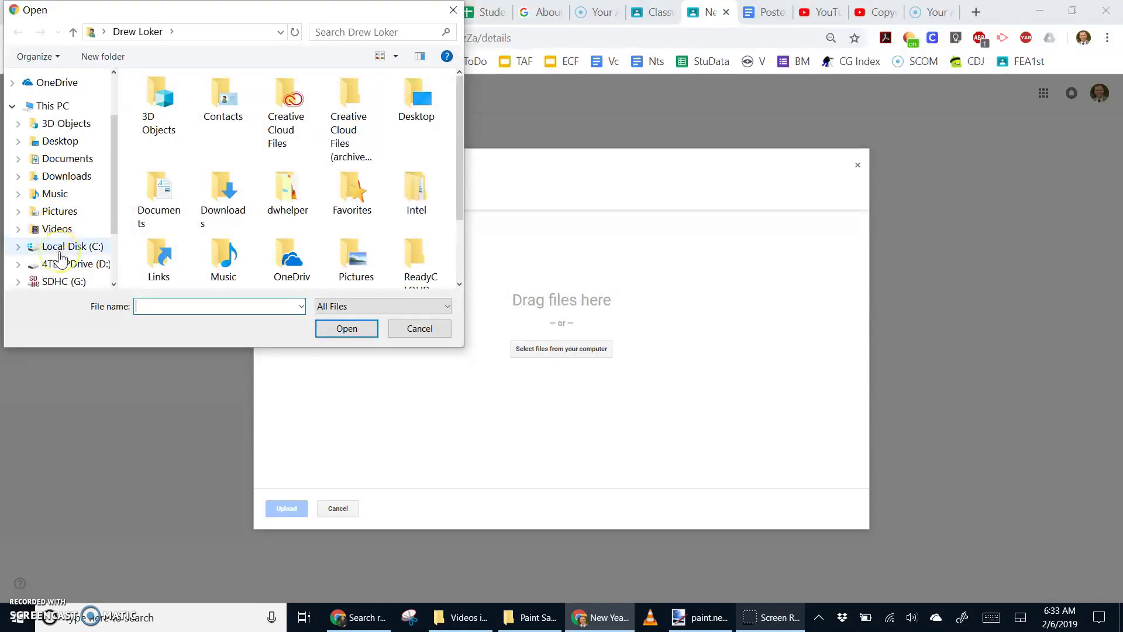
pyautogui.click(51, 218)
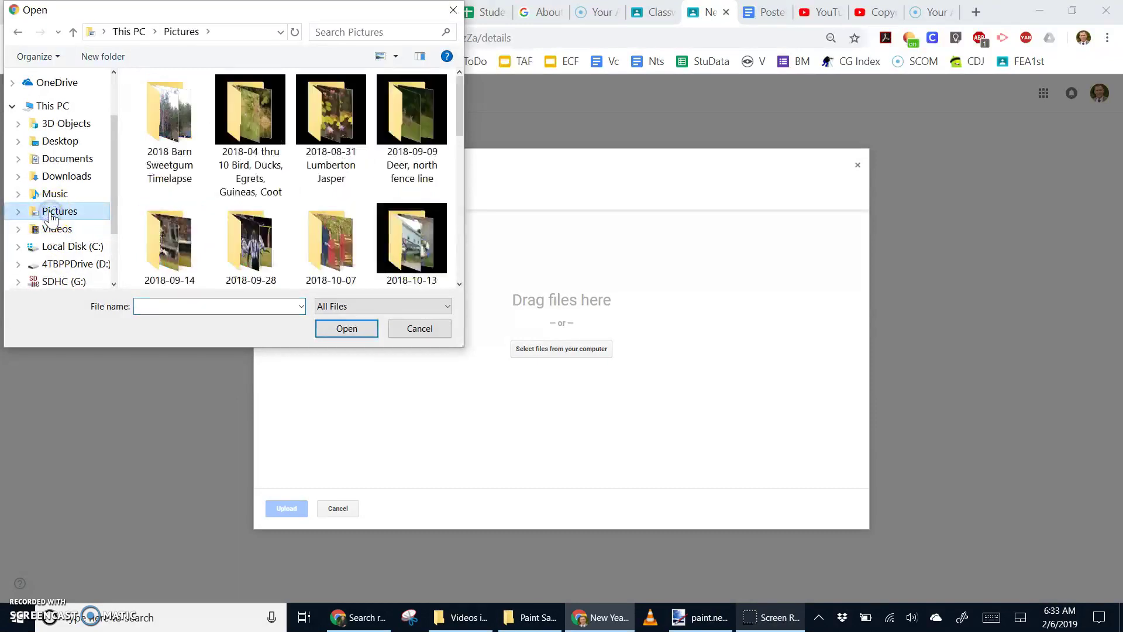
pyautogui.moveTo(463, 124); pyautogui.dragTo(438, 260)
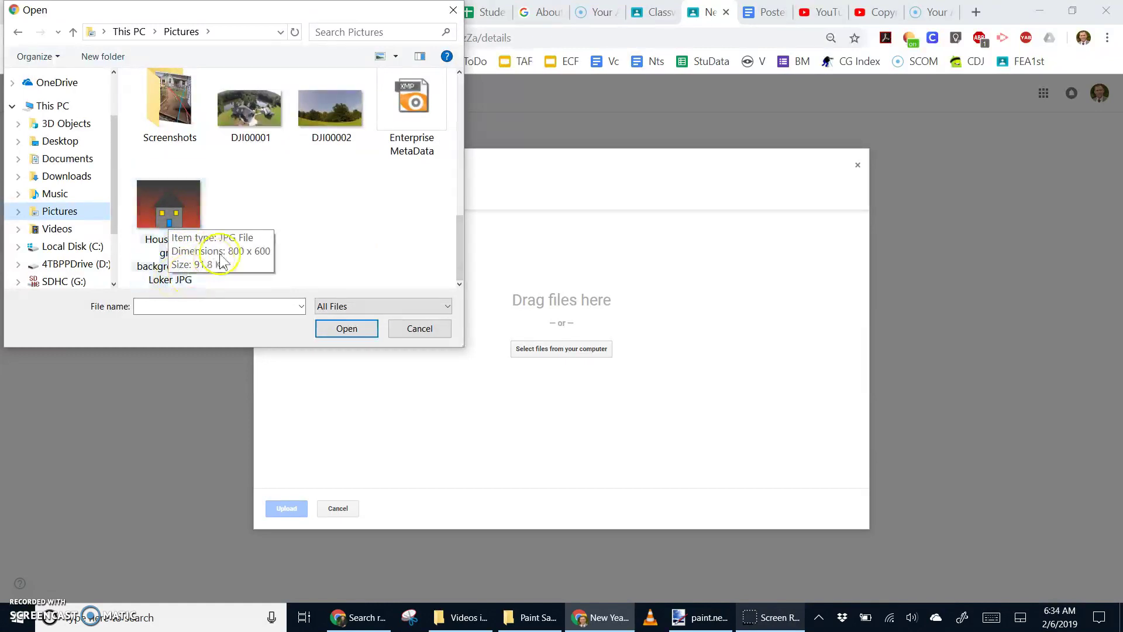
pyautogui.click(181, 216)
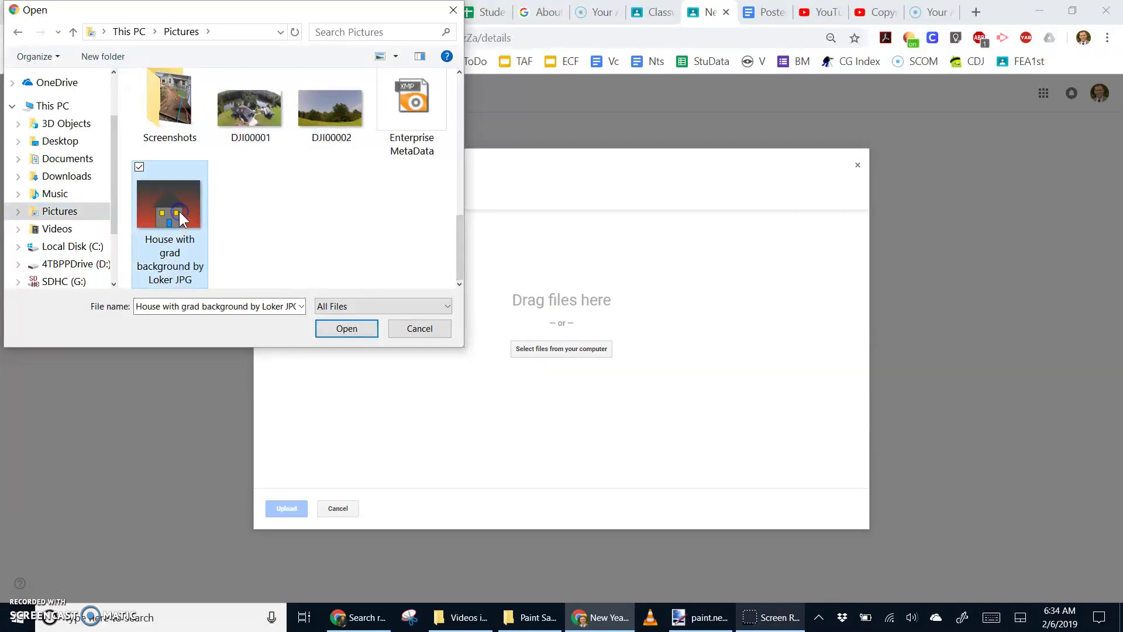
pyautogui.click(348, 330)
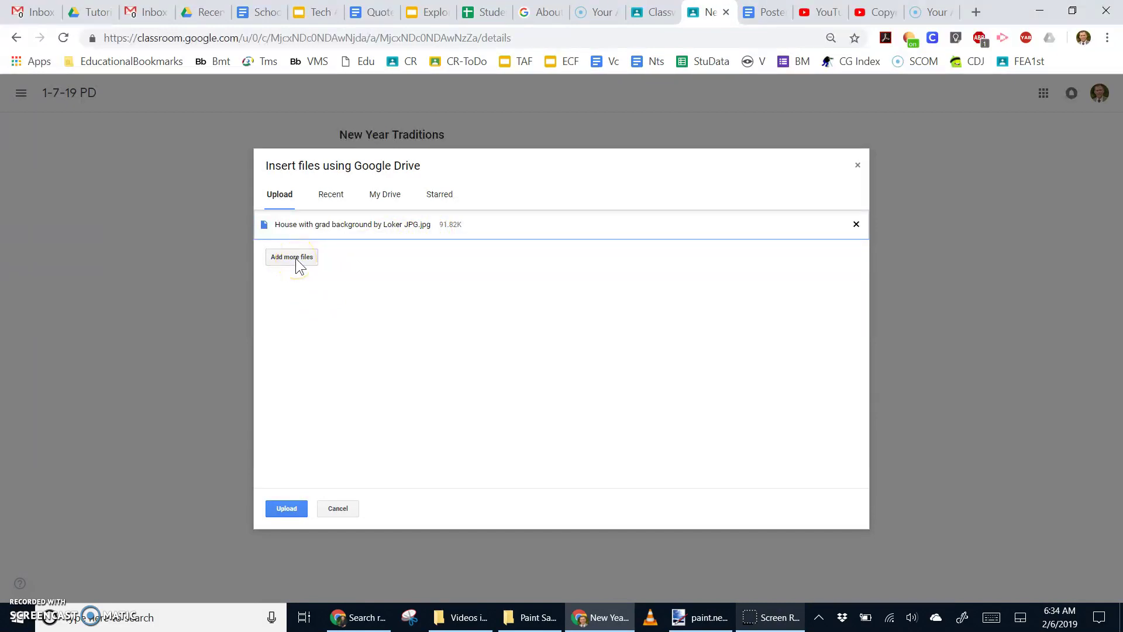
pyautogui.click(286, 509)
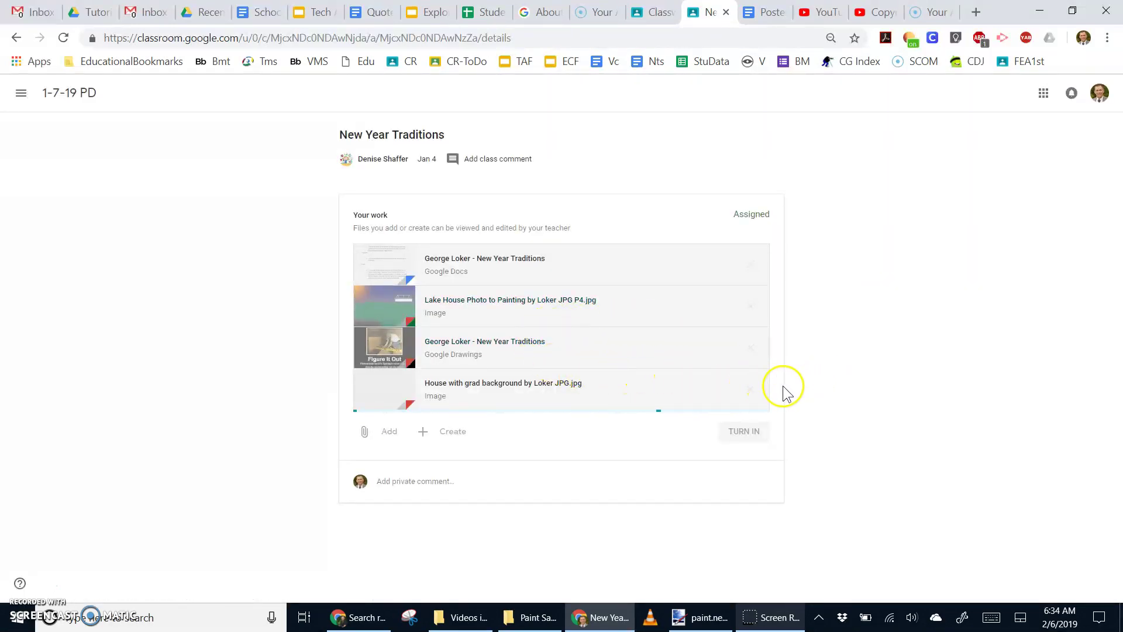
# - Preview the attached house image and the Lake House Photo to Painting image, closing each preview to return to the assignment
pyautogui.click(388, 380)
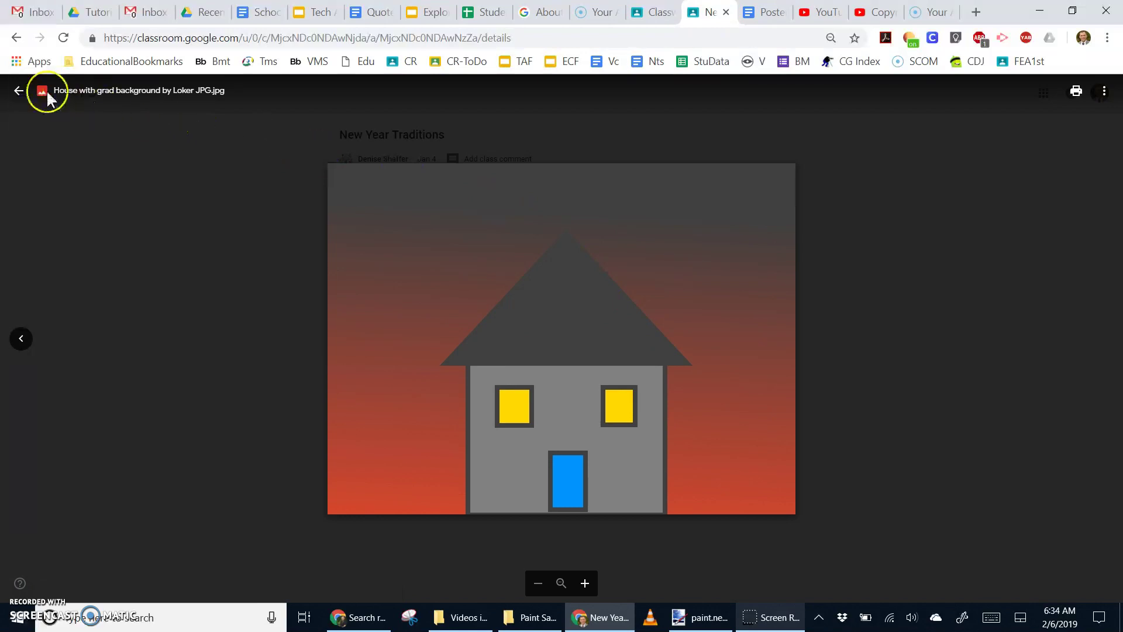
pyautogui.click(19, 90)
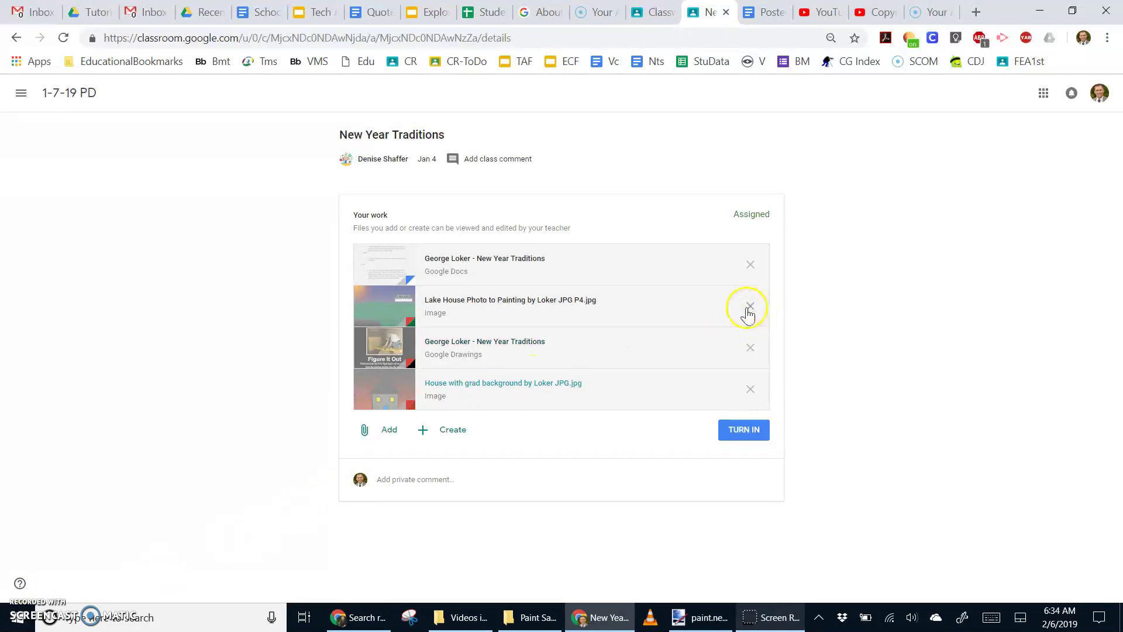
pyautogui.click(493, 302)
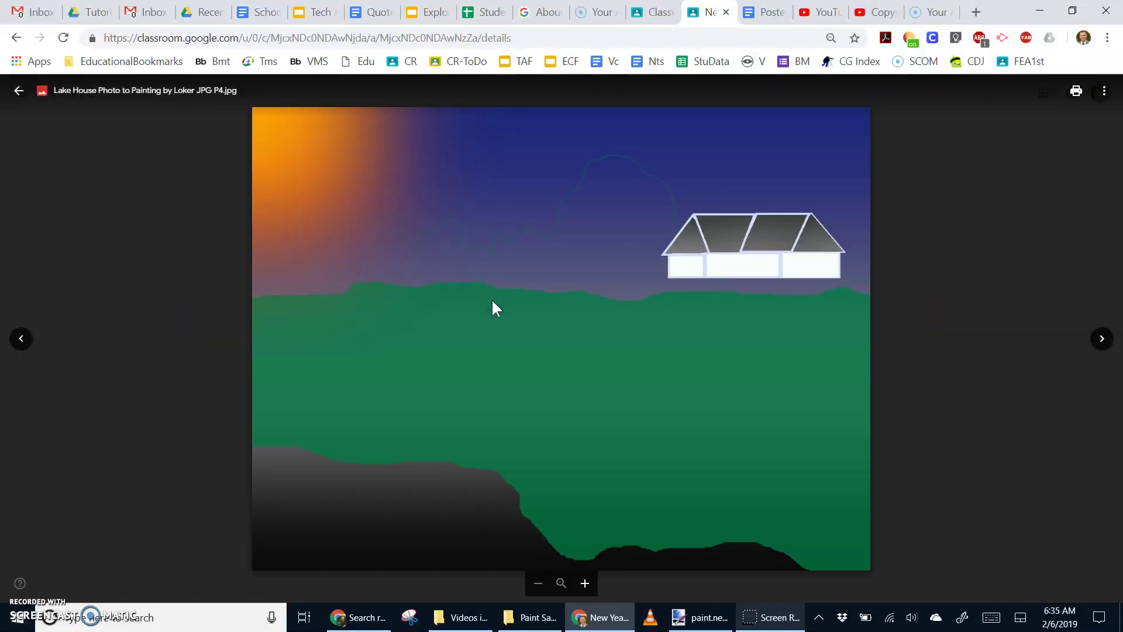
pyautogui.click(18, 91)
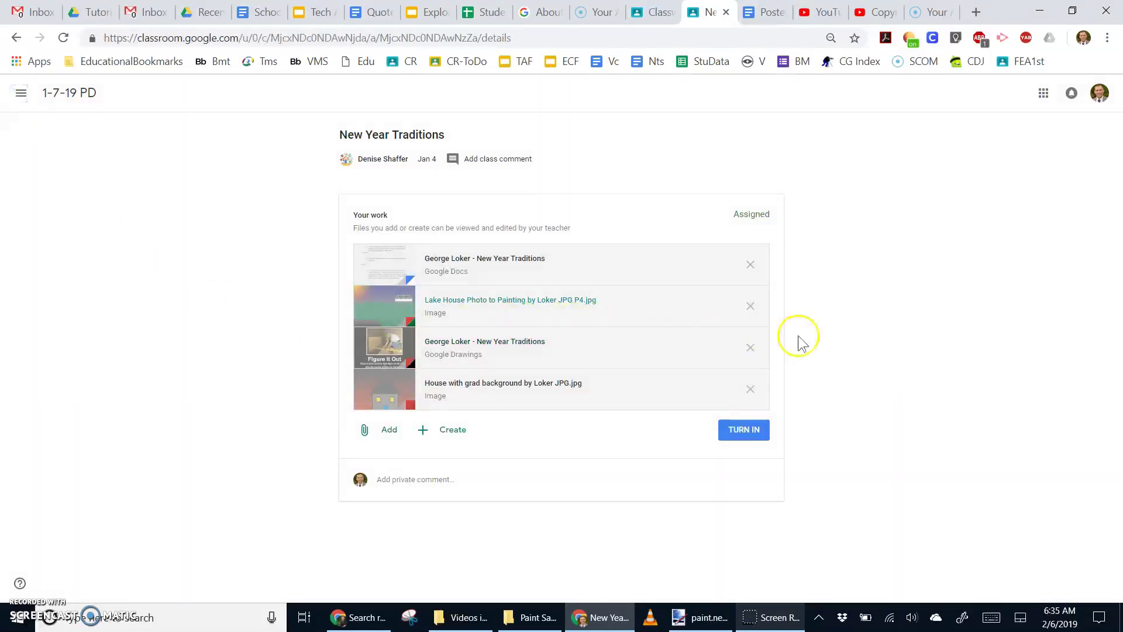